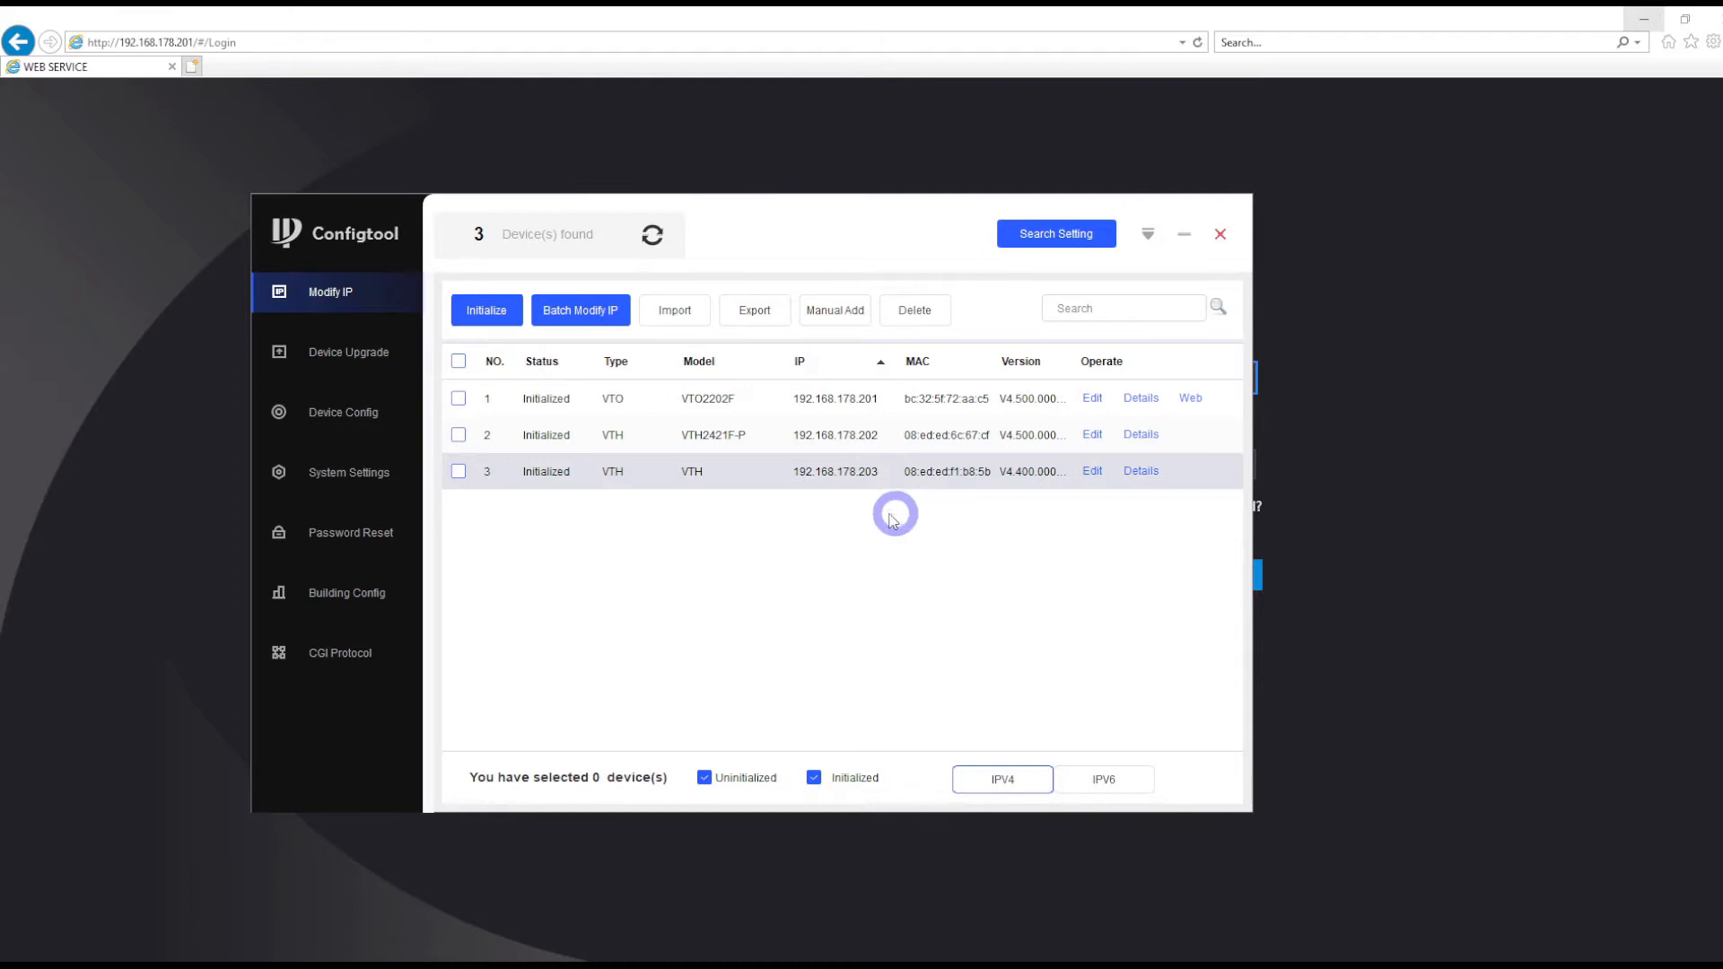
Step: Copy the room number 1#0 from the main VTH at 192.168.178.202 in Device Config
click(341, 413)
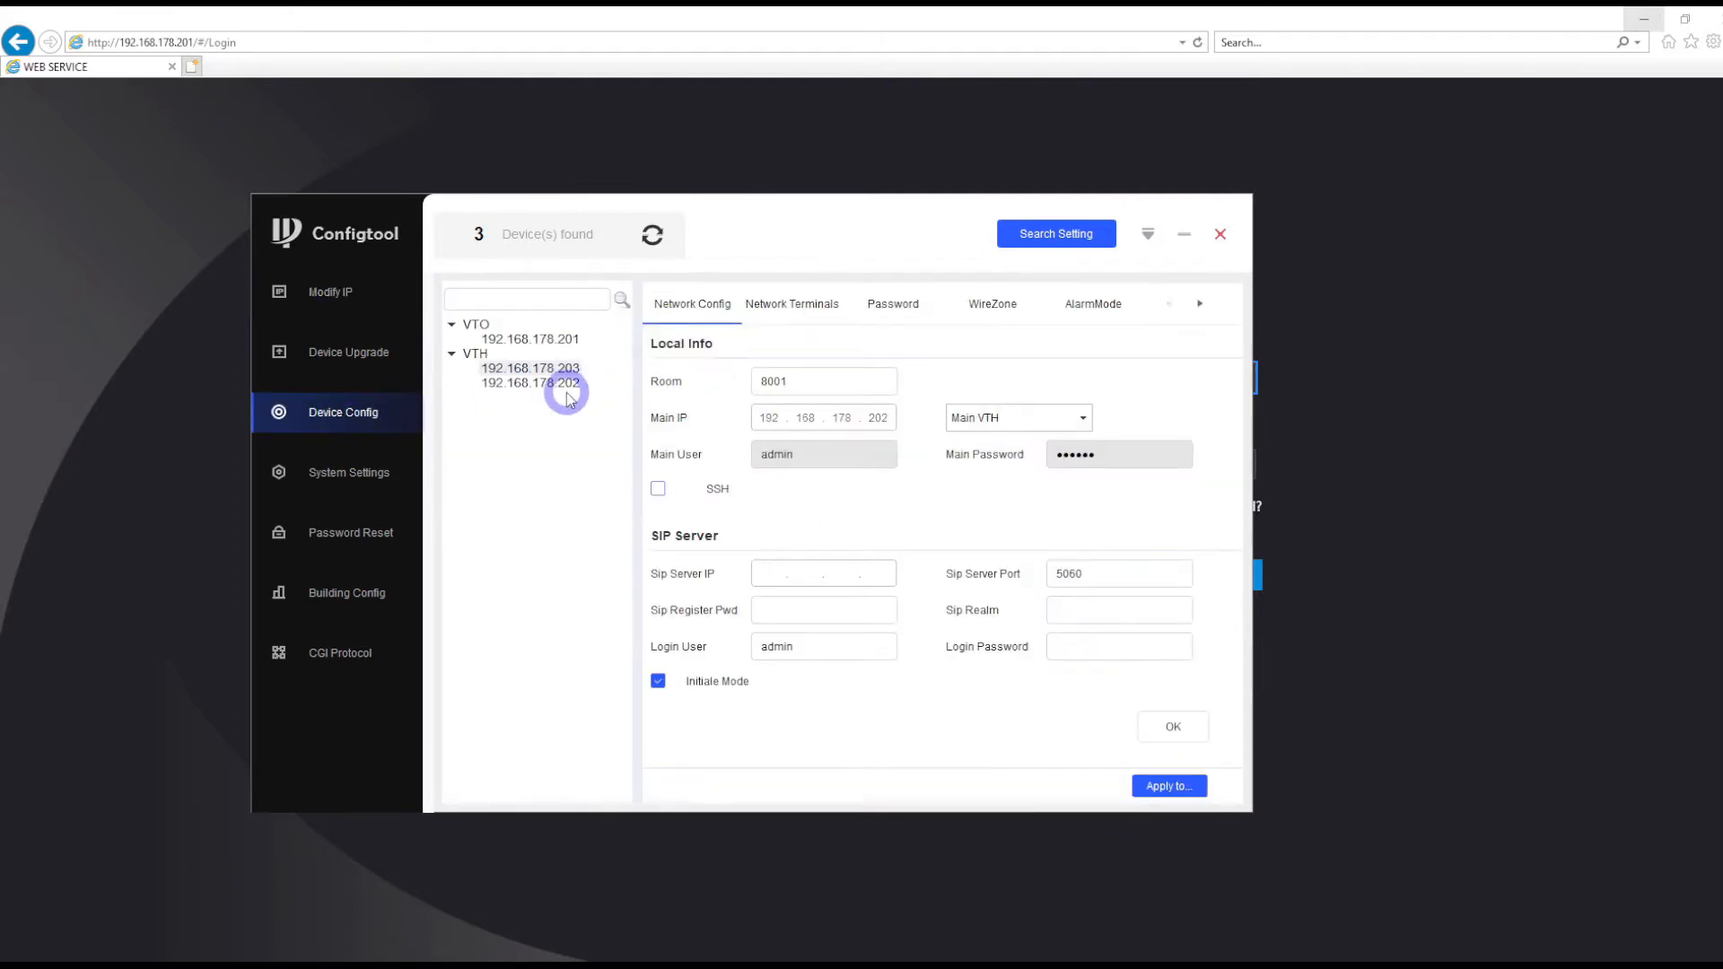
click(531, 368)
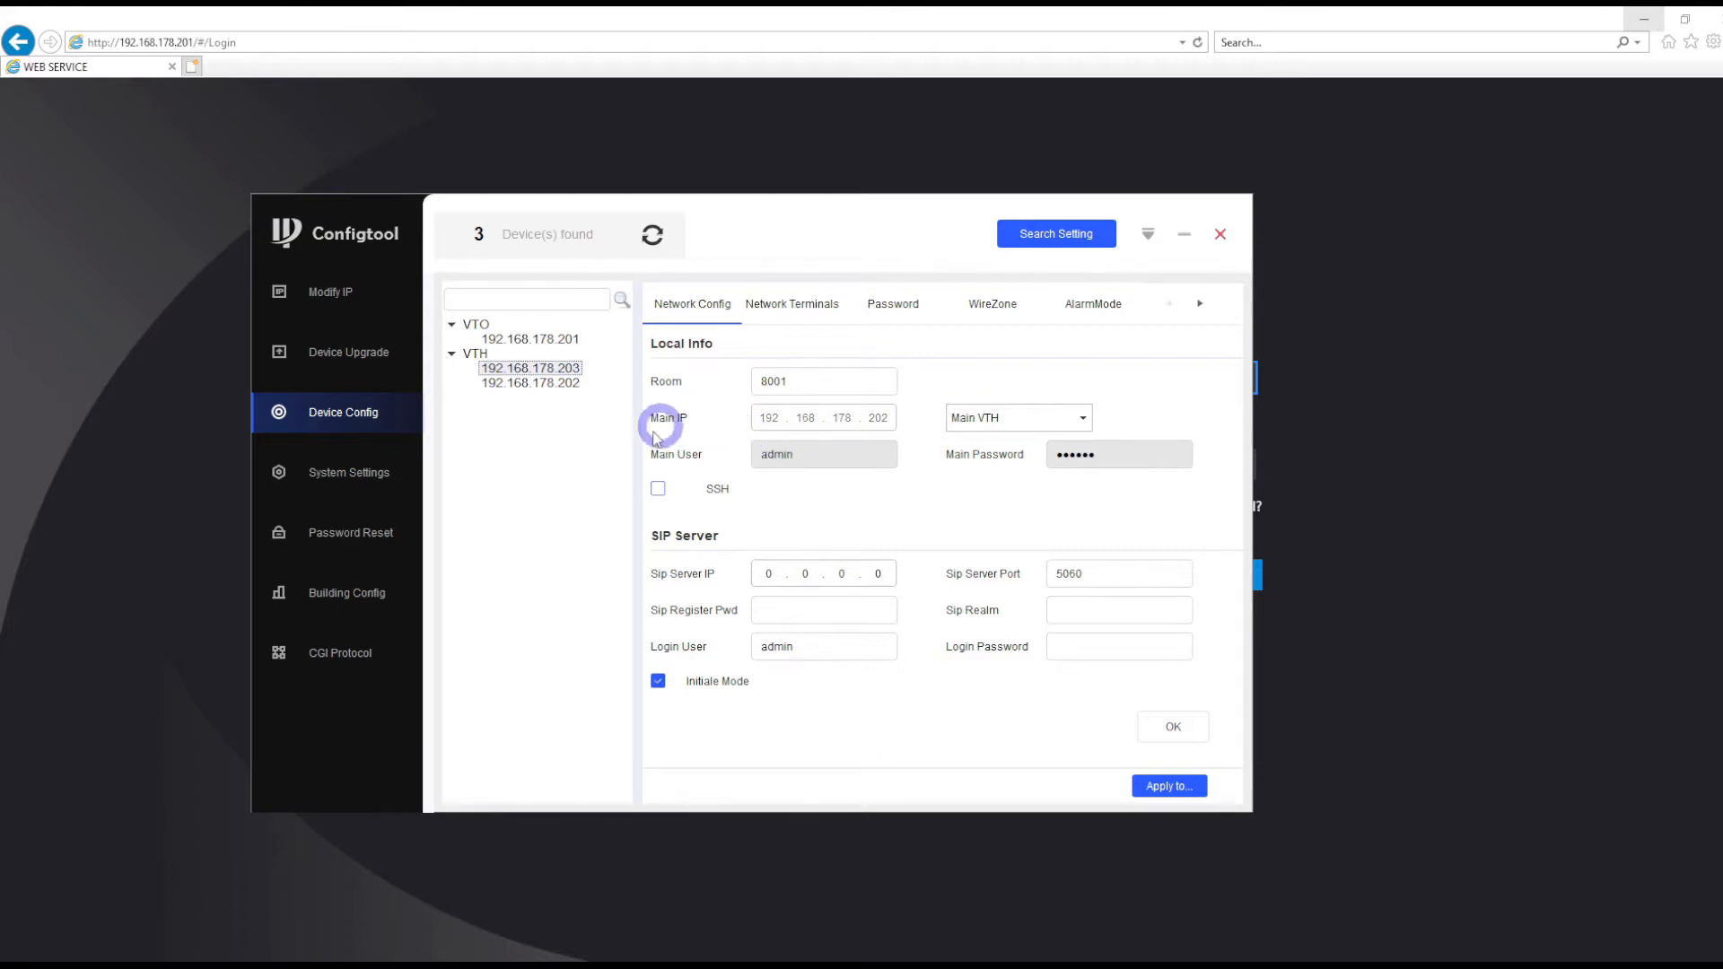
click(562, 384)
drag(789, 381, 732, 380)
right_click(770, 381)
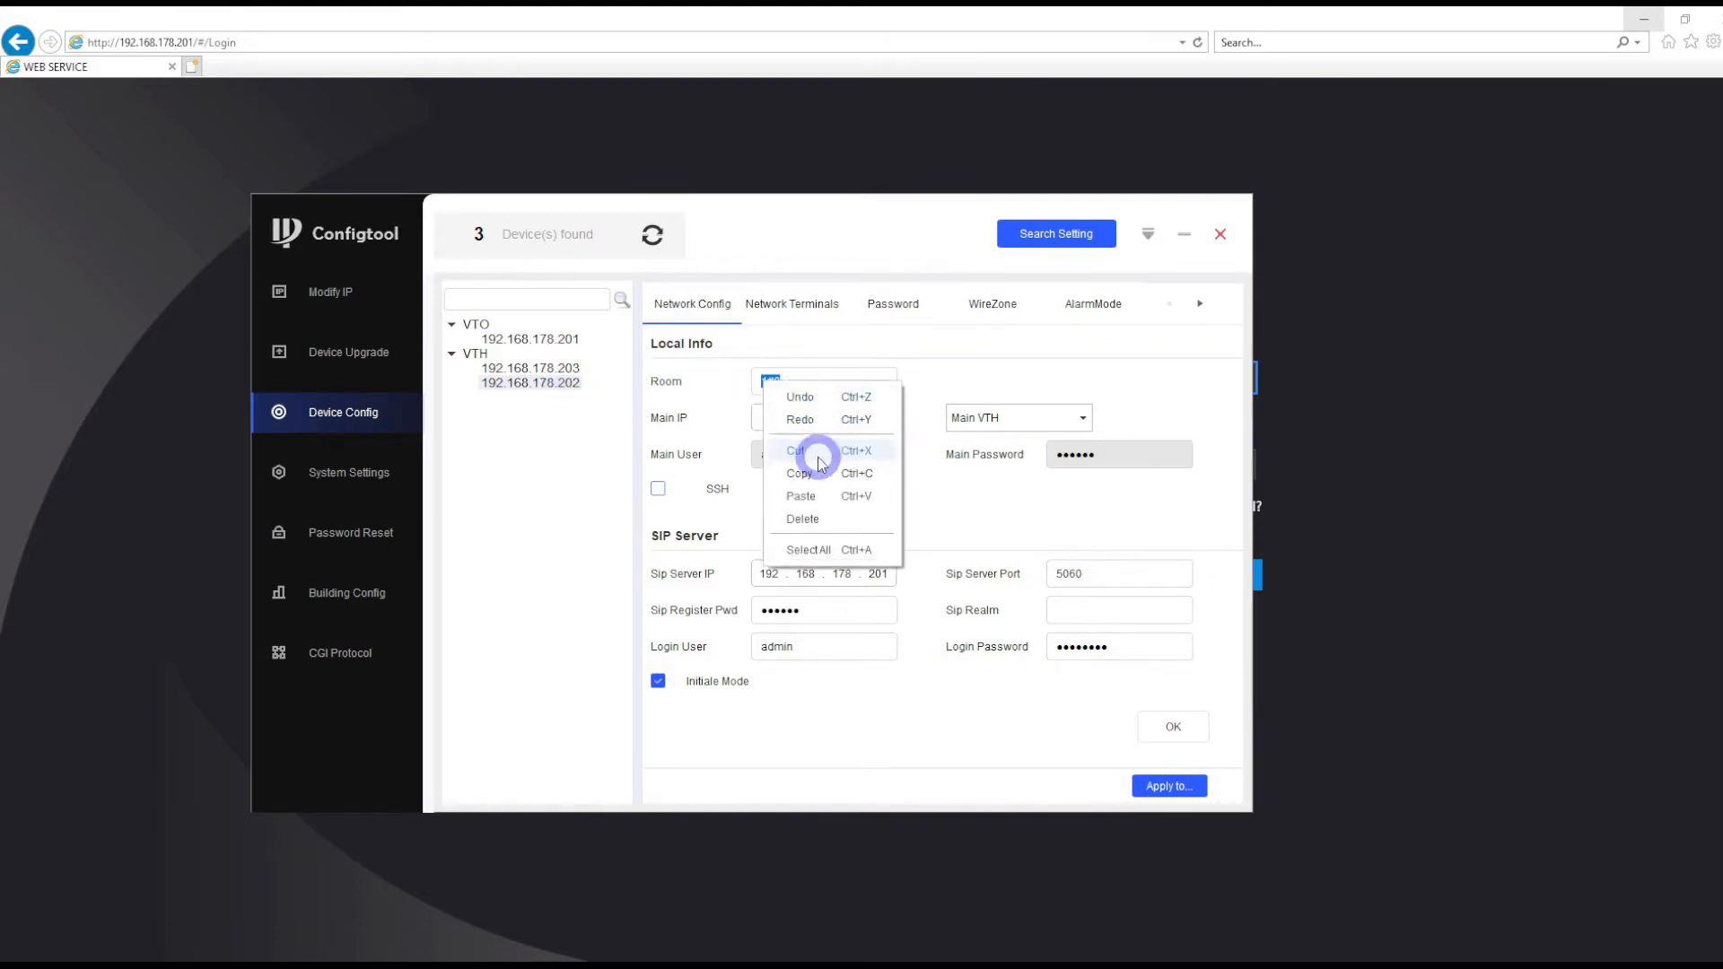
click(818, 481)
click(769, 381)
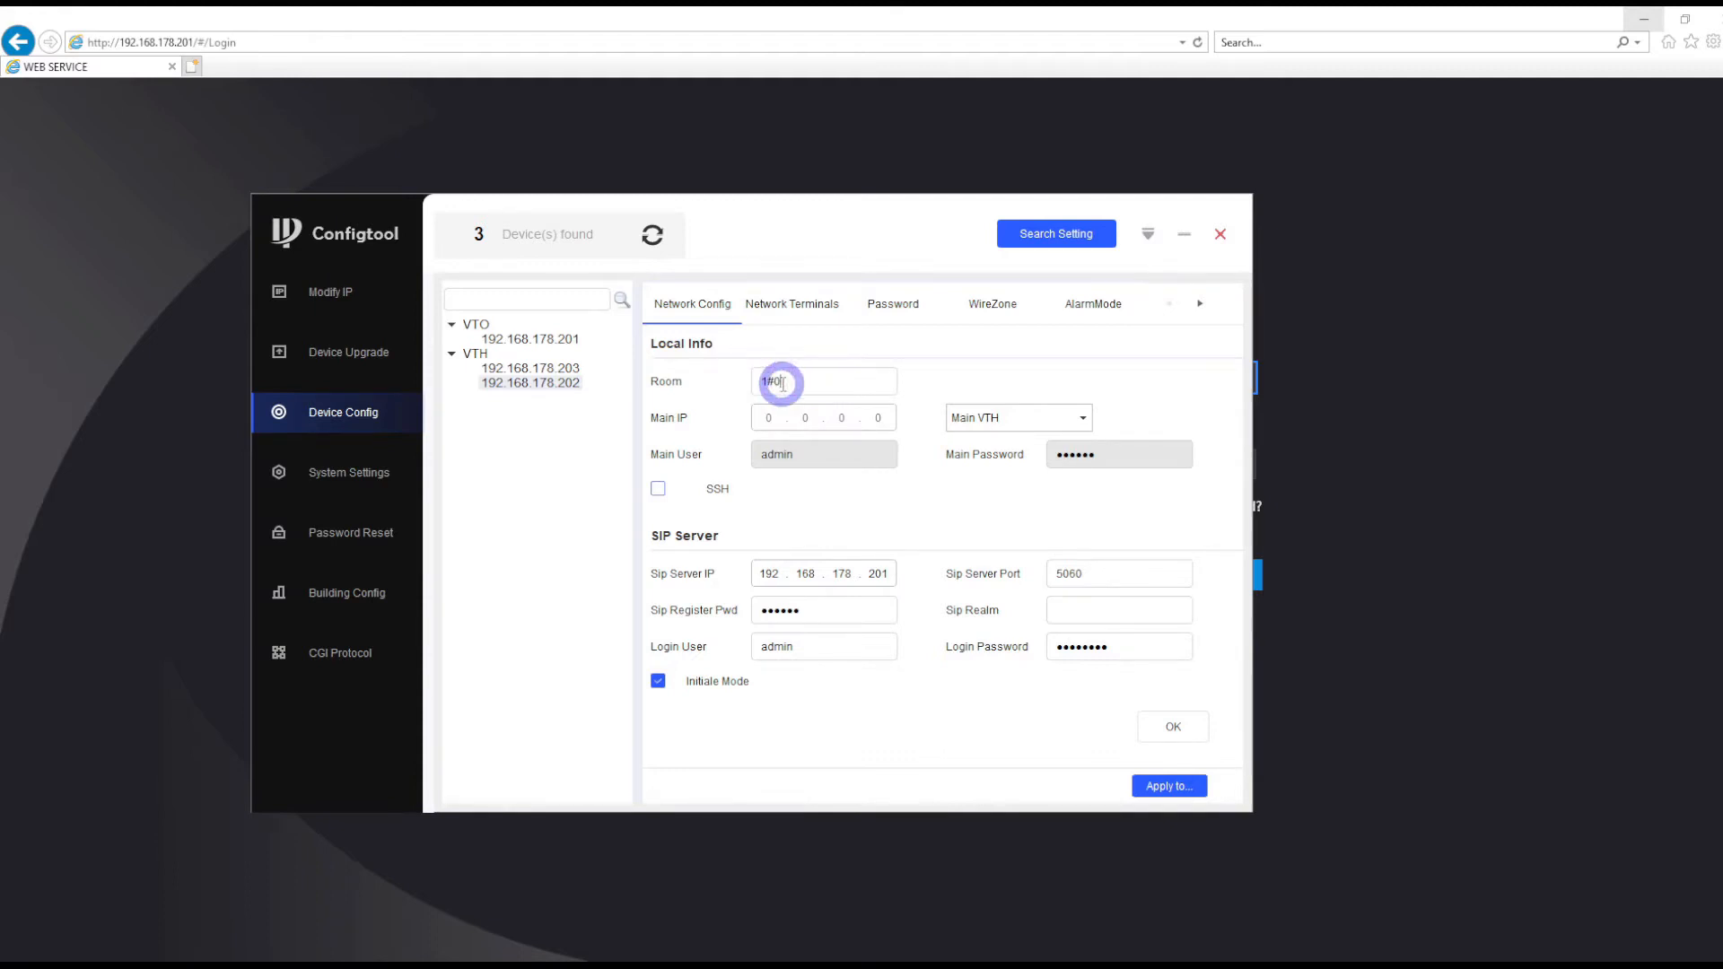
key(BackSpace)
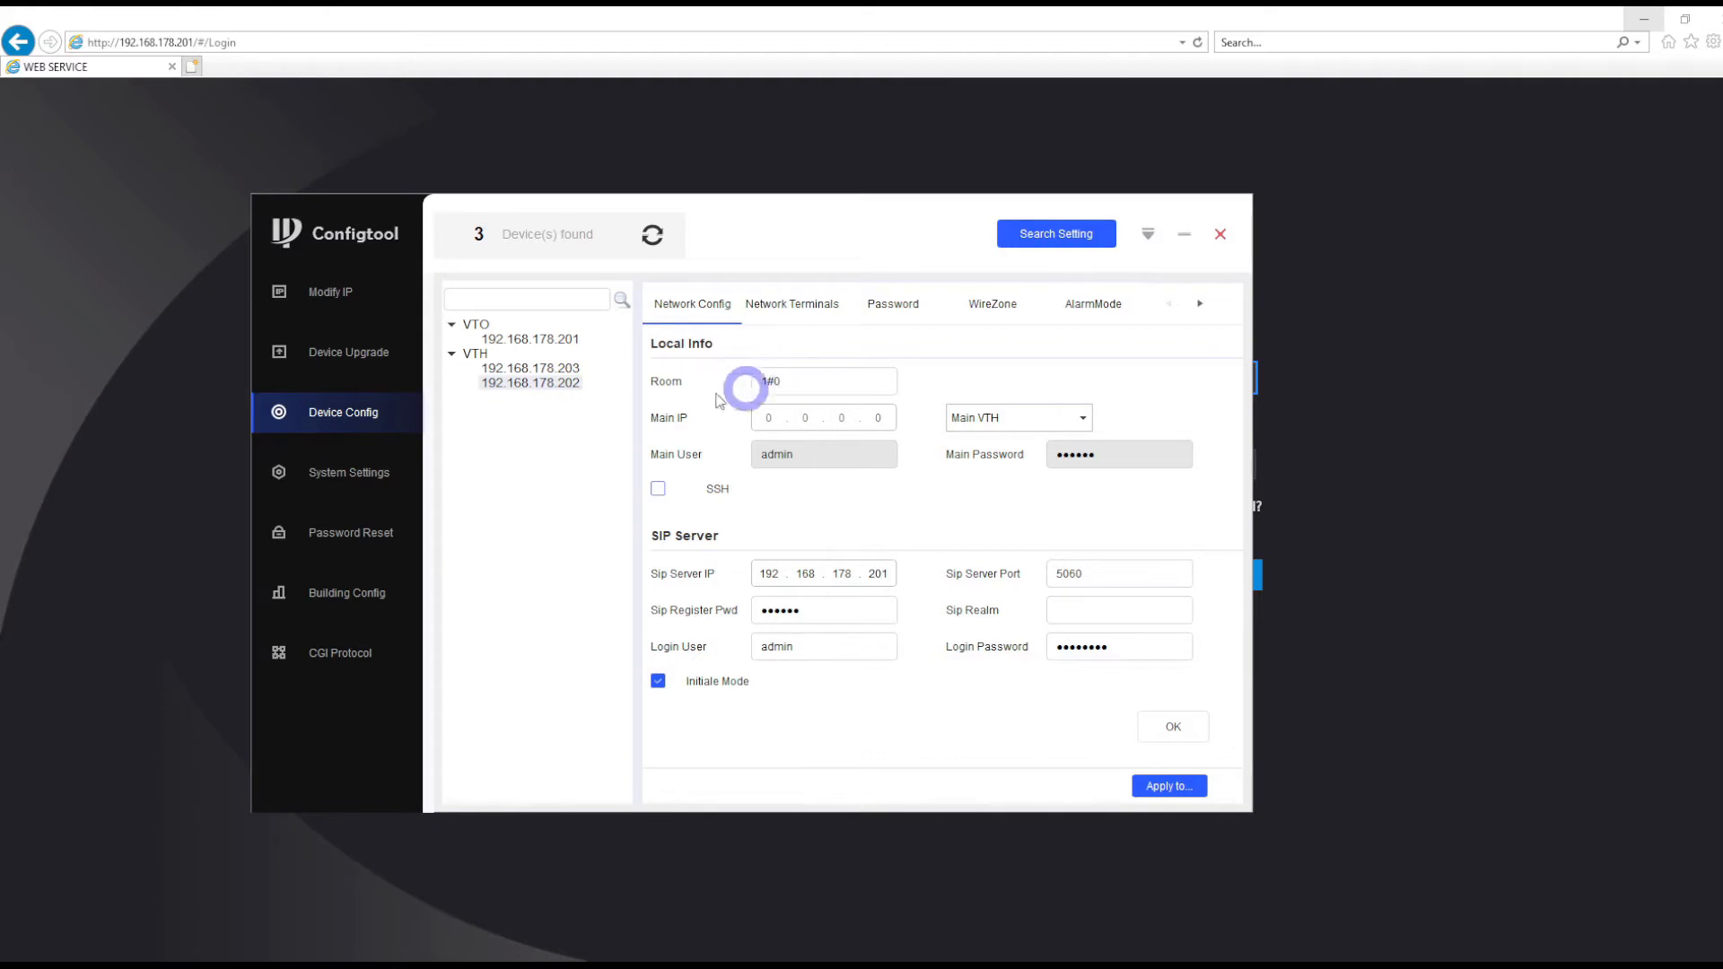
Step: Paste the room number over 8001 on VTH 192.168.178.203 and edit it to 1#1
click(530, 367)
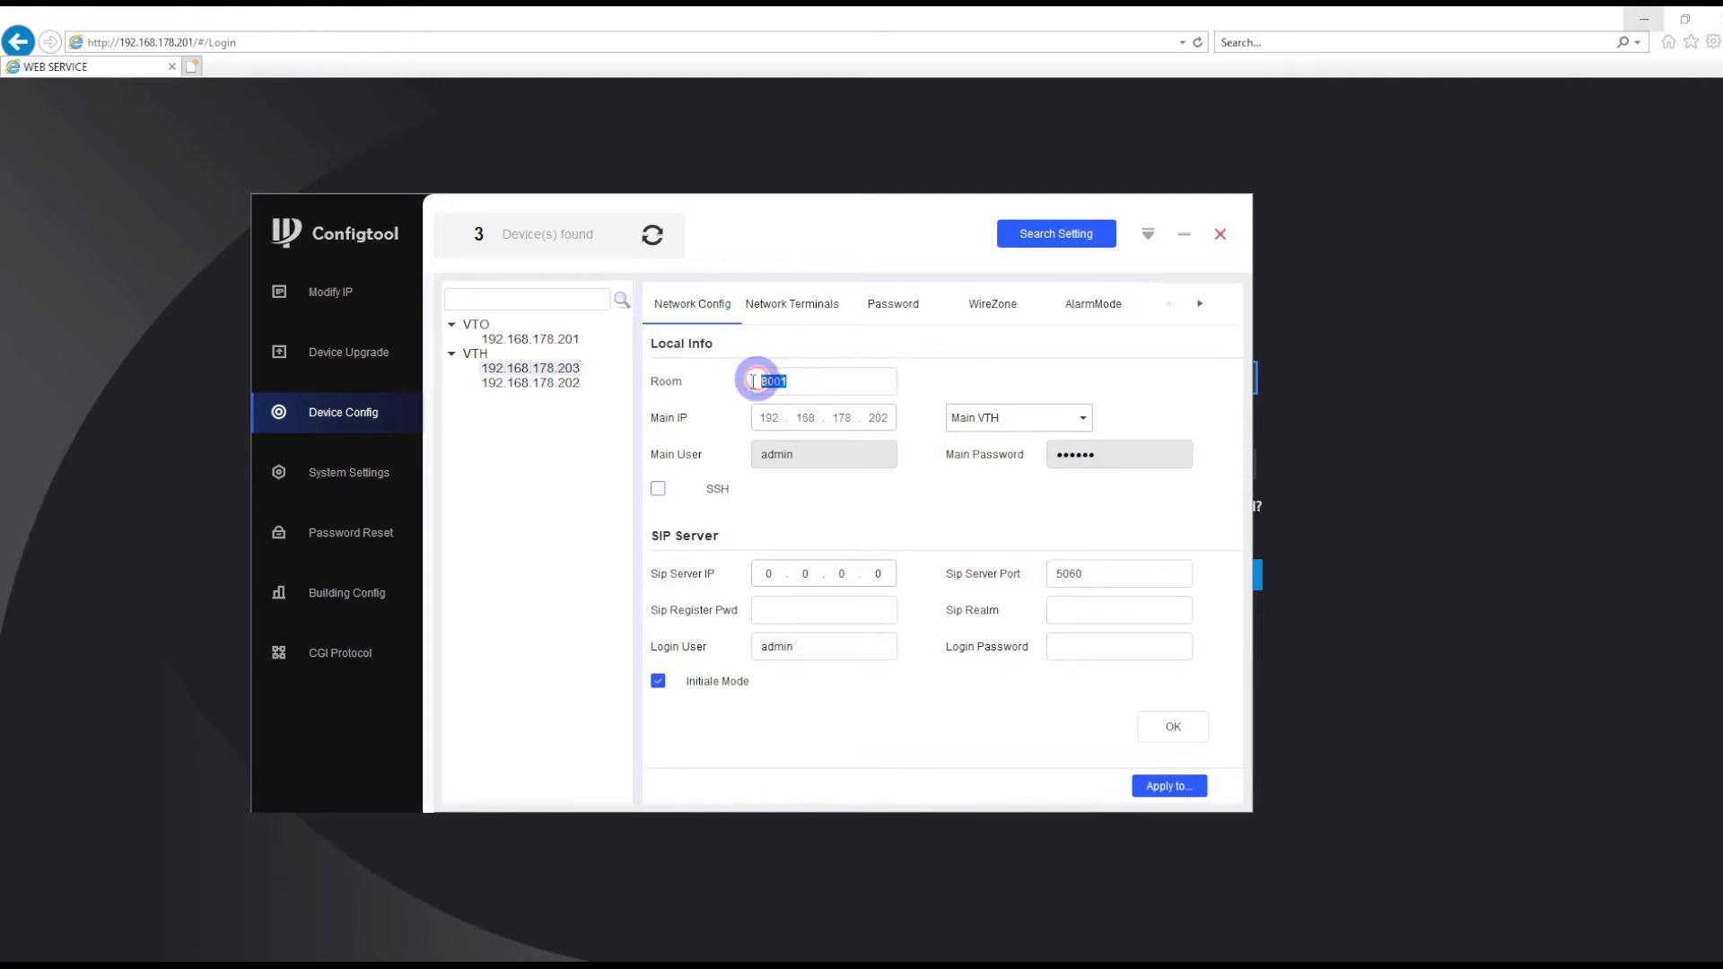
double_click(776, 383)
right_click(776, 384)
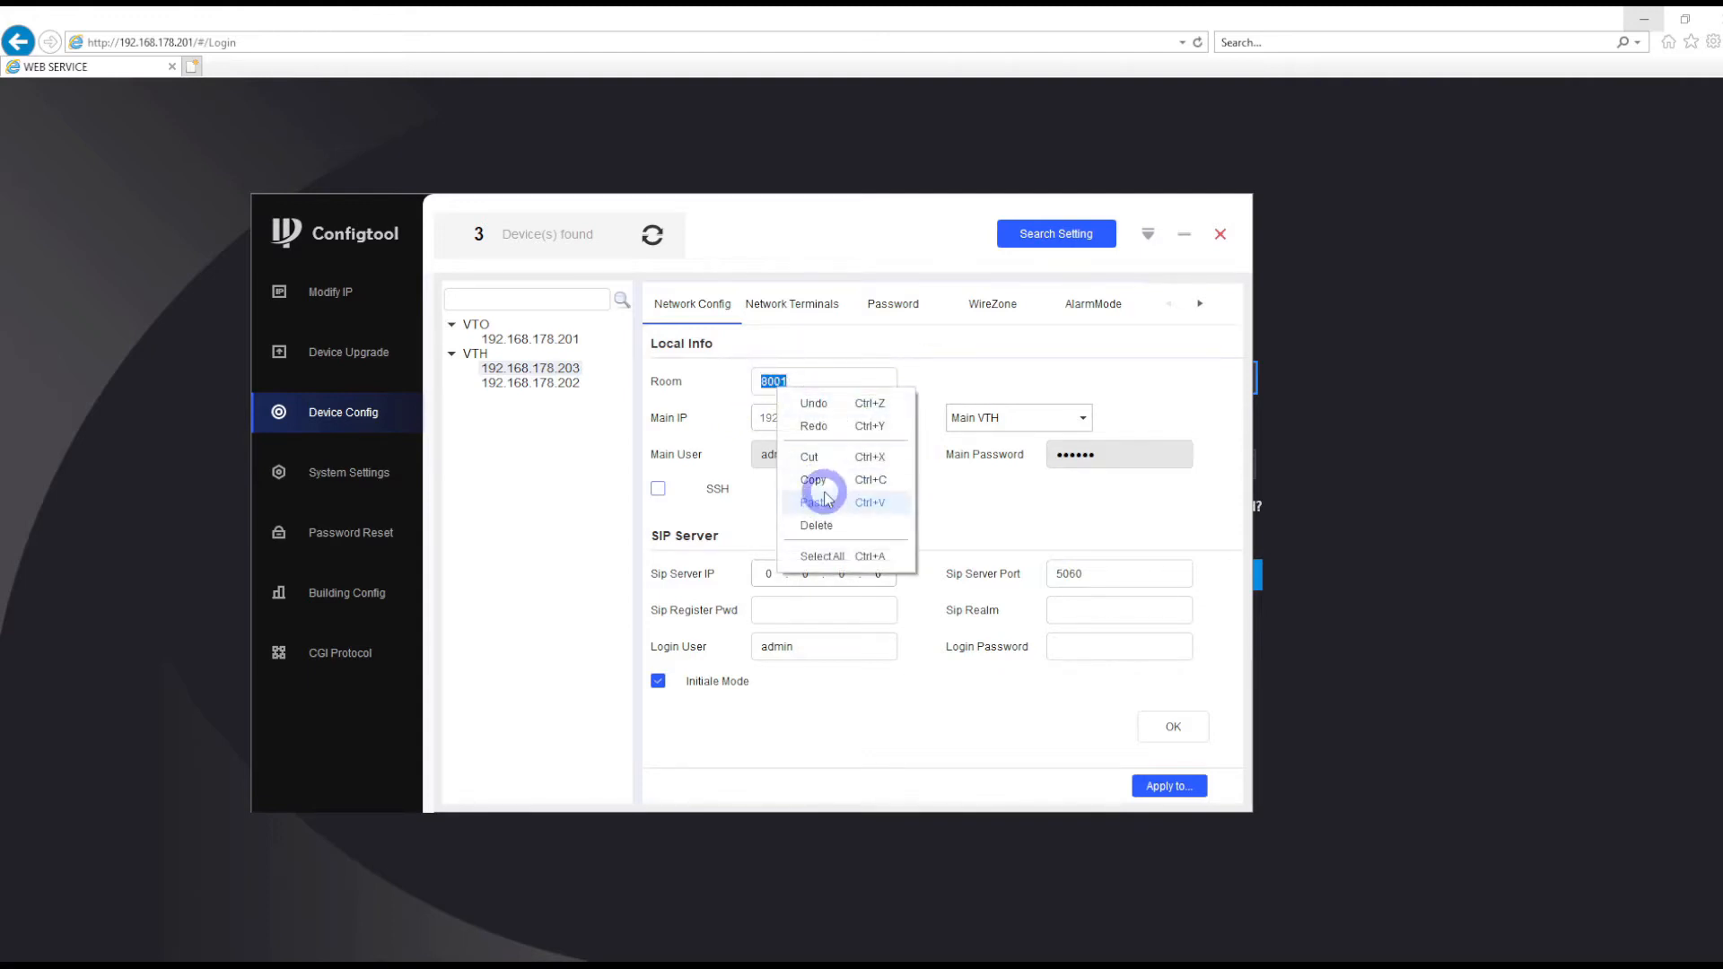
click(813, 460)
text(1#1)
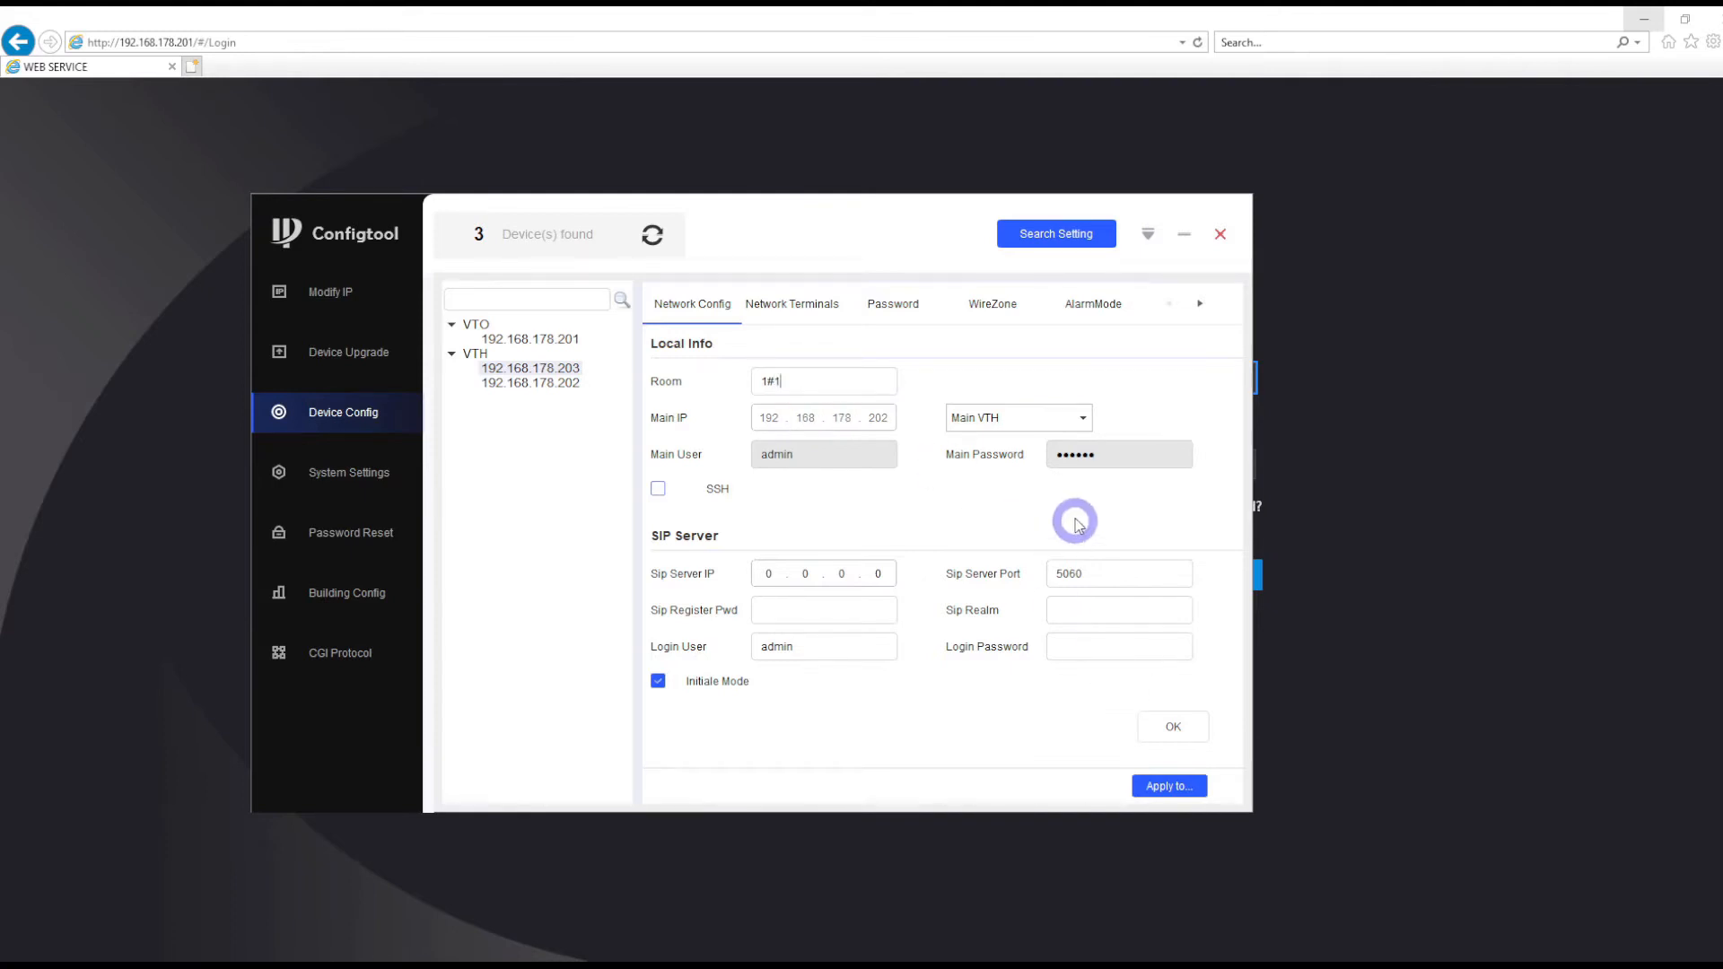
click(1019, 418)
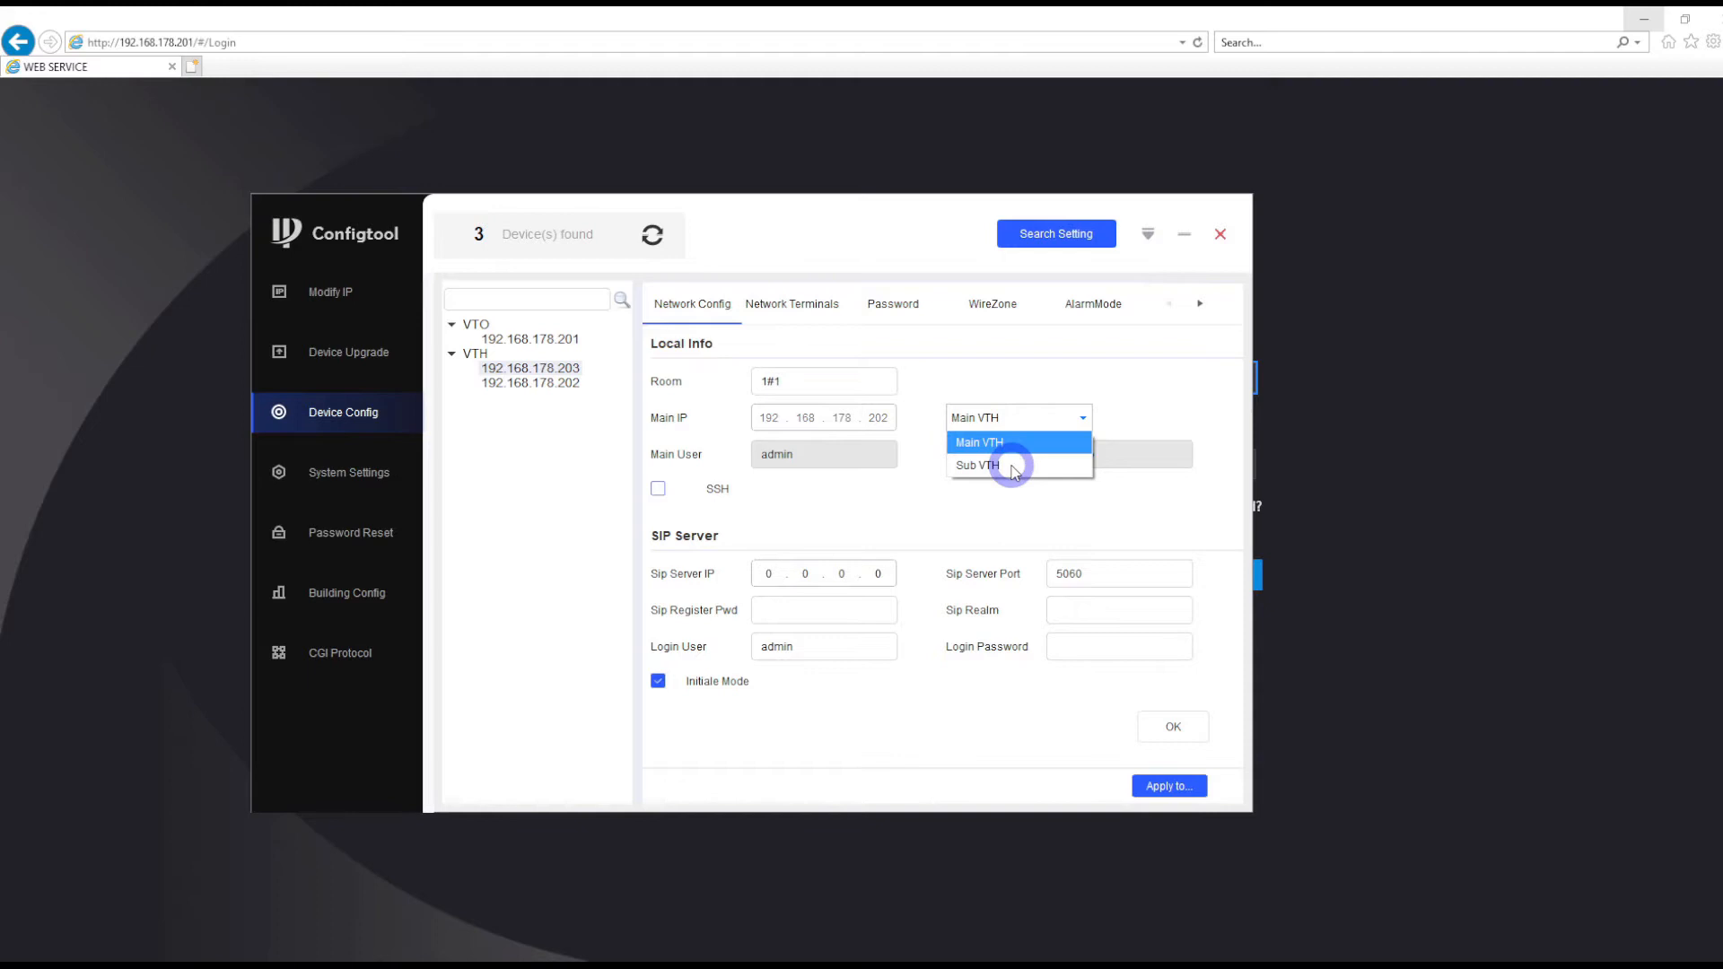
Step: Set the monitor as Sub VTH with main IP 192.168.178.202 and SIP server 192.168.178.201
click(1003, 466)
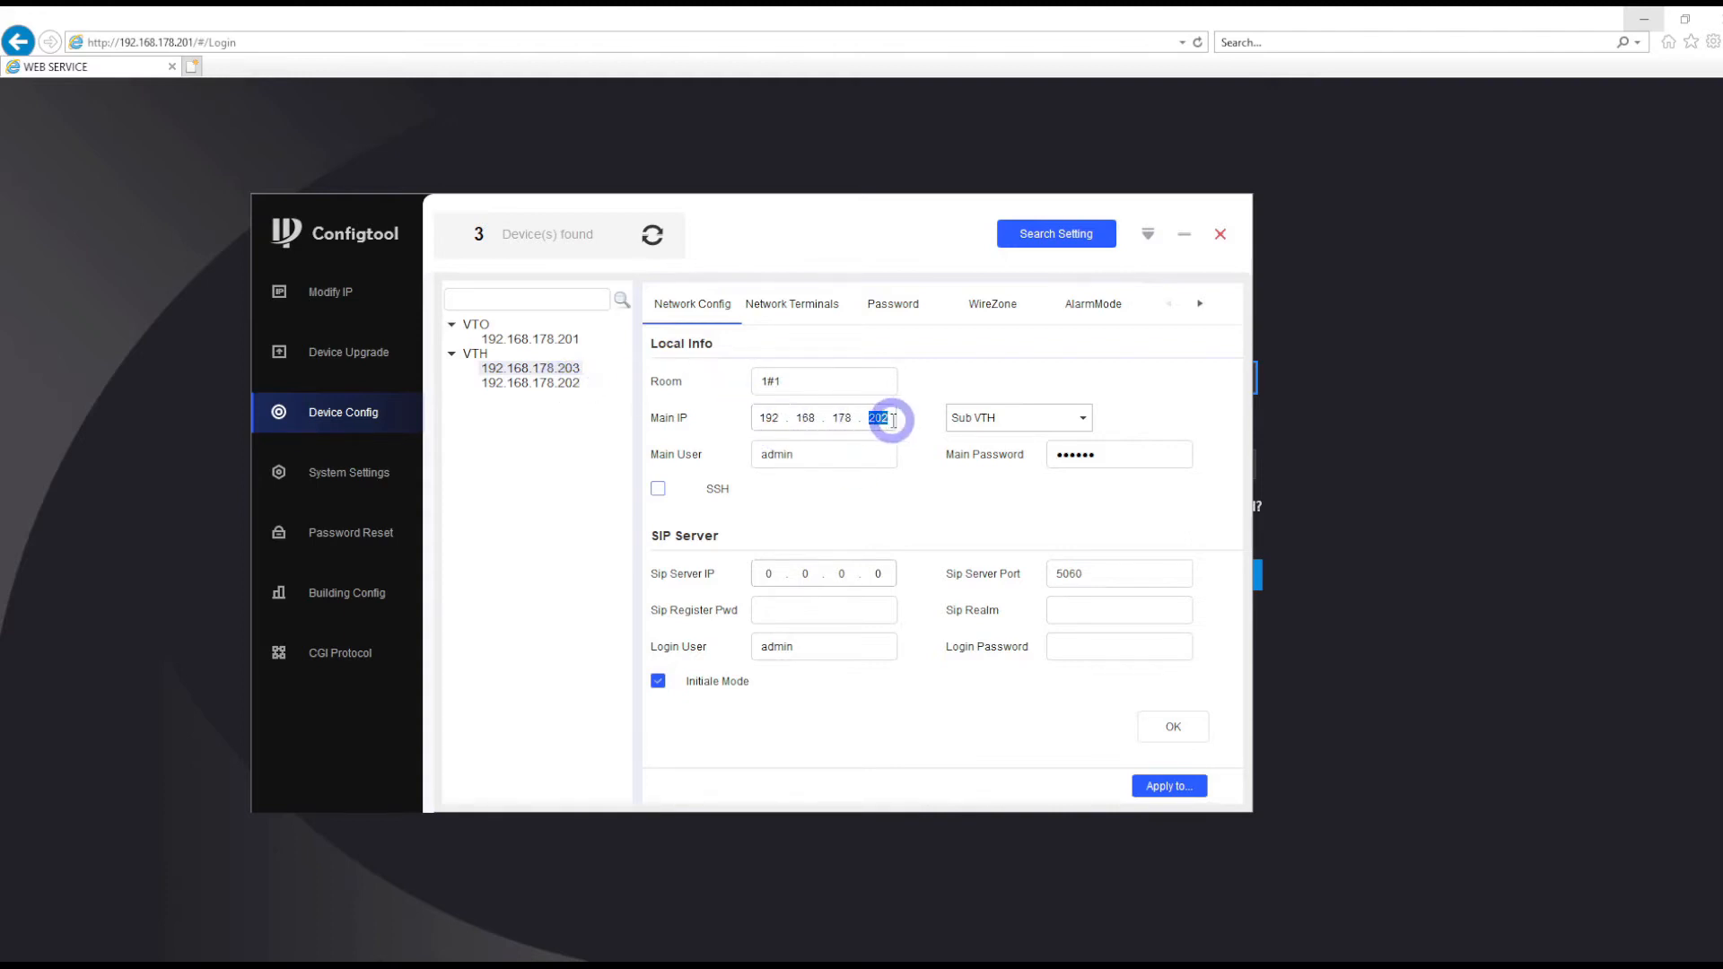
click(814, 459)
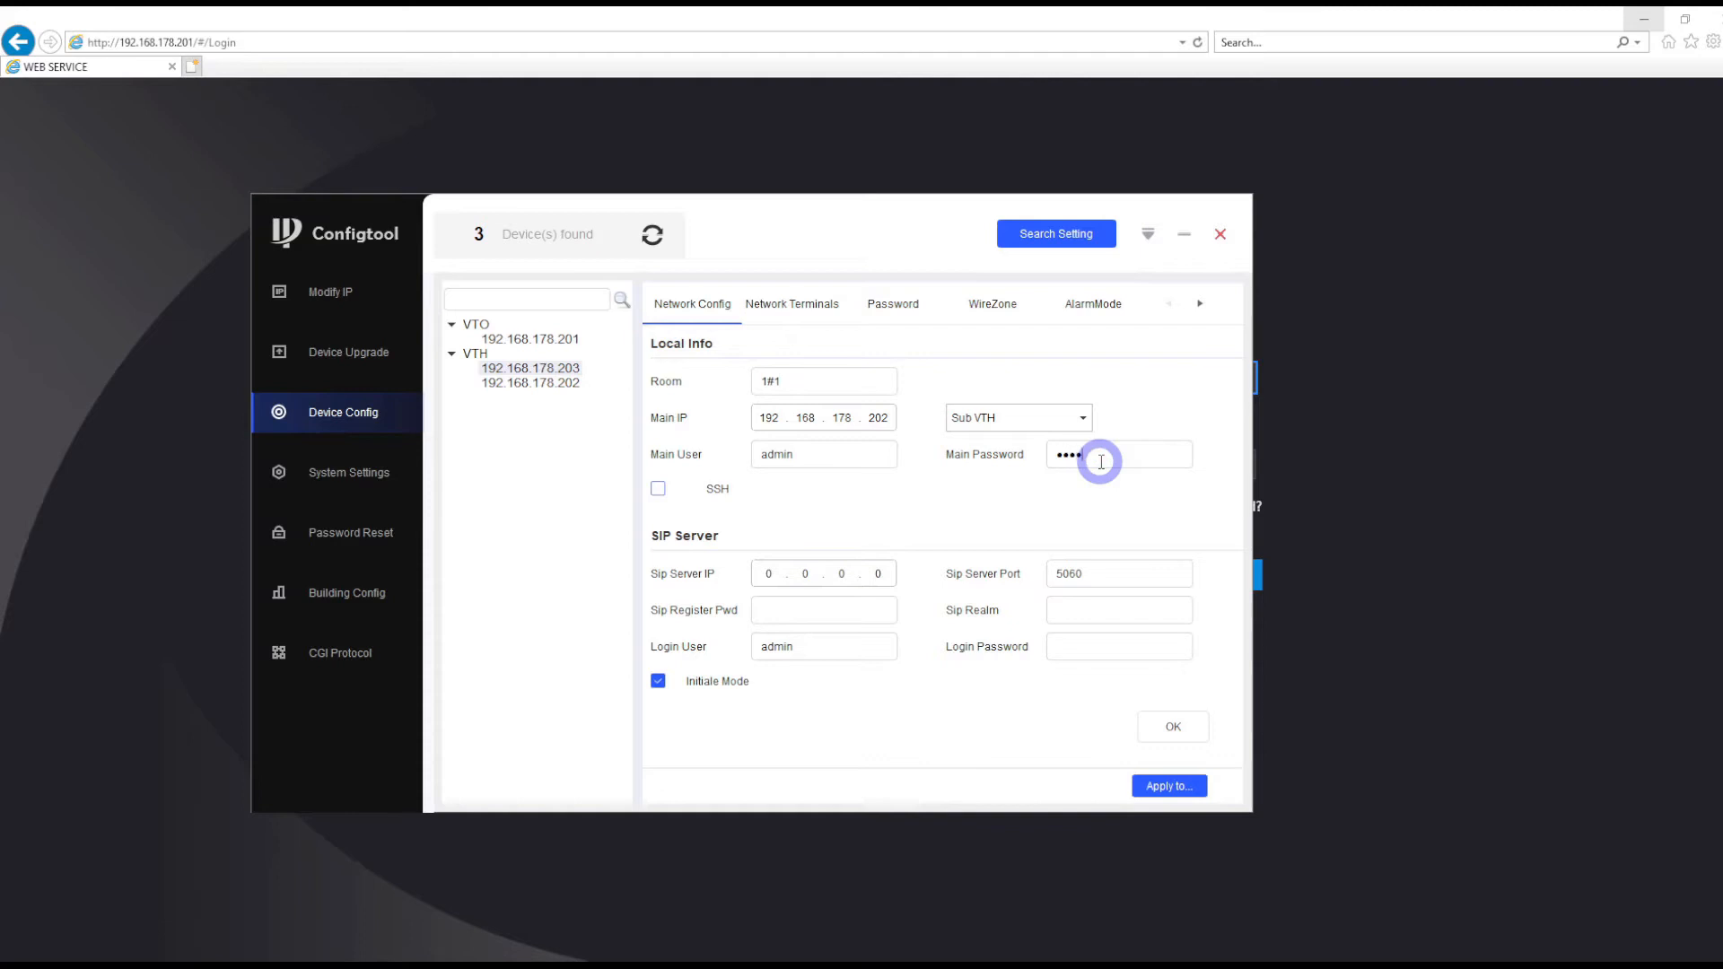
click(770, 572)
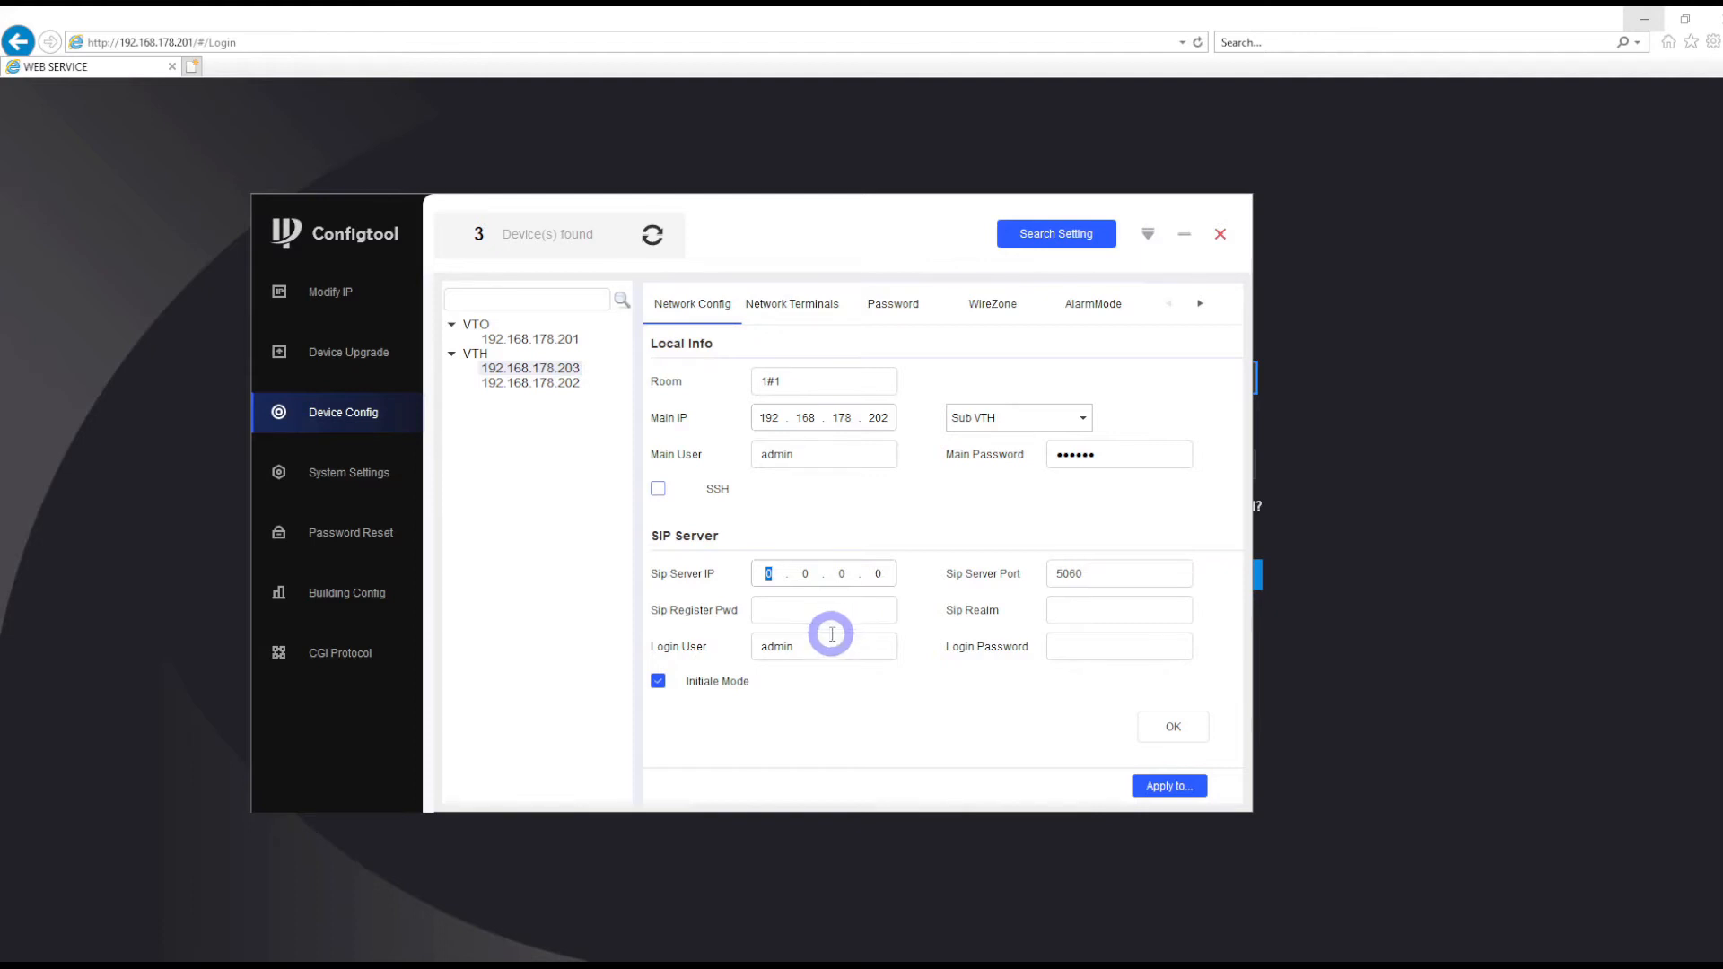
click(565, 346)
click(768, 575)
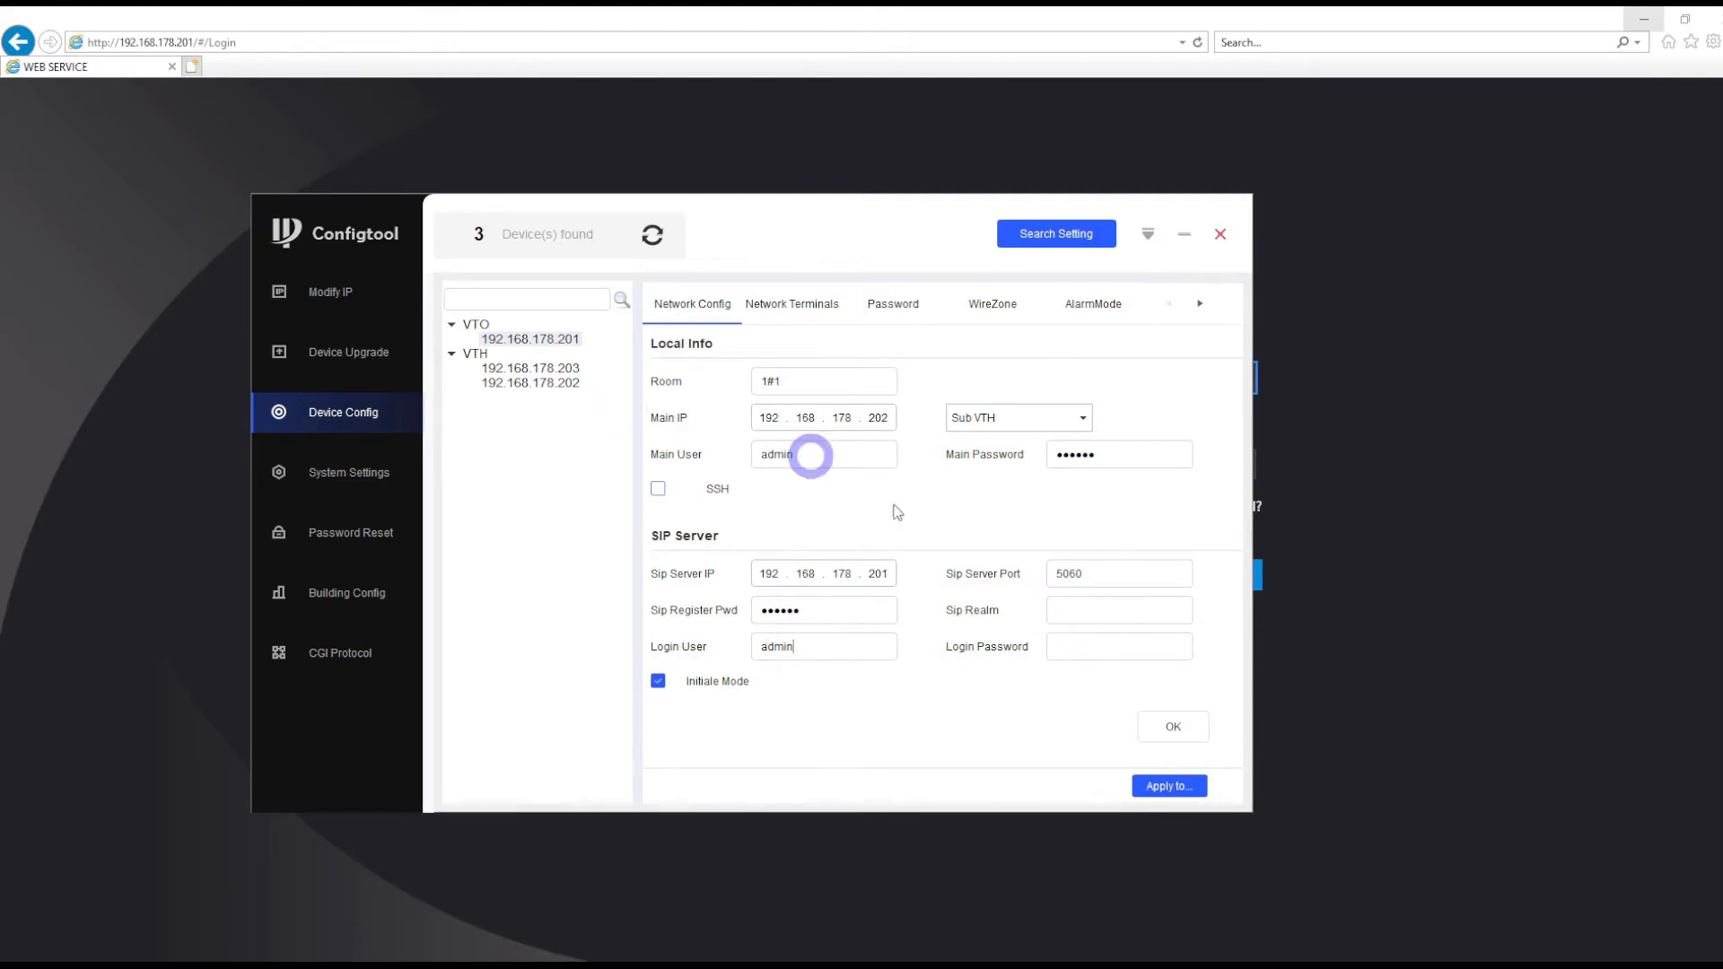
Step: Enter the SIP login password and save the network settings, confirming the success notice
click(1129, 645)
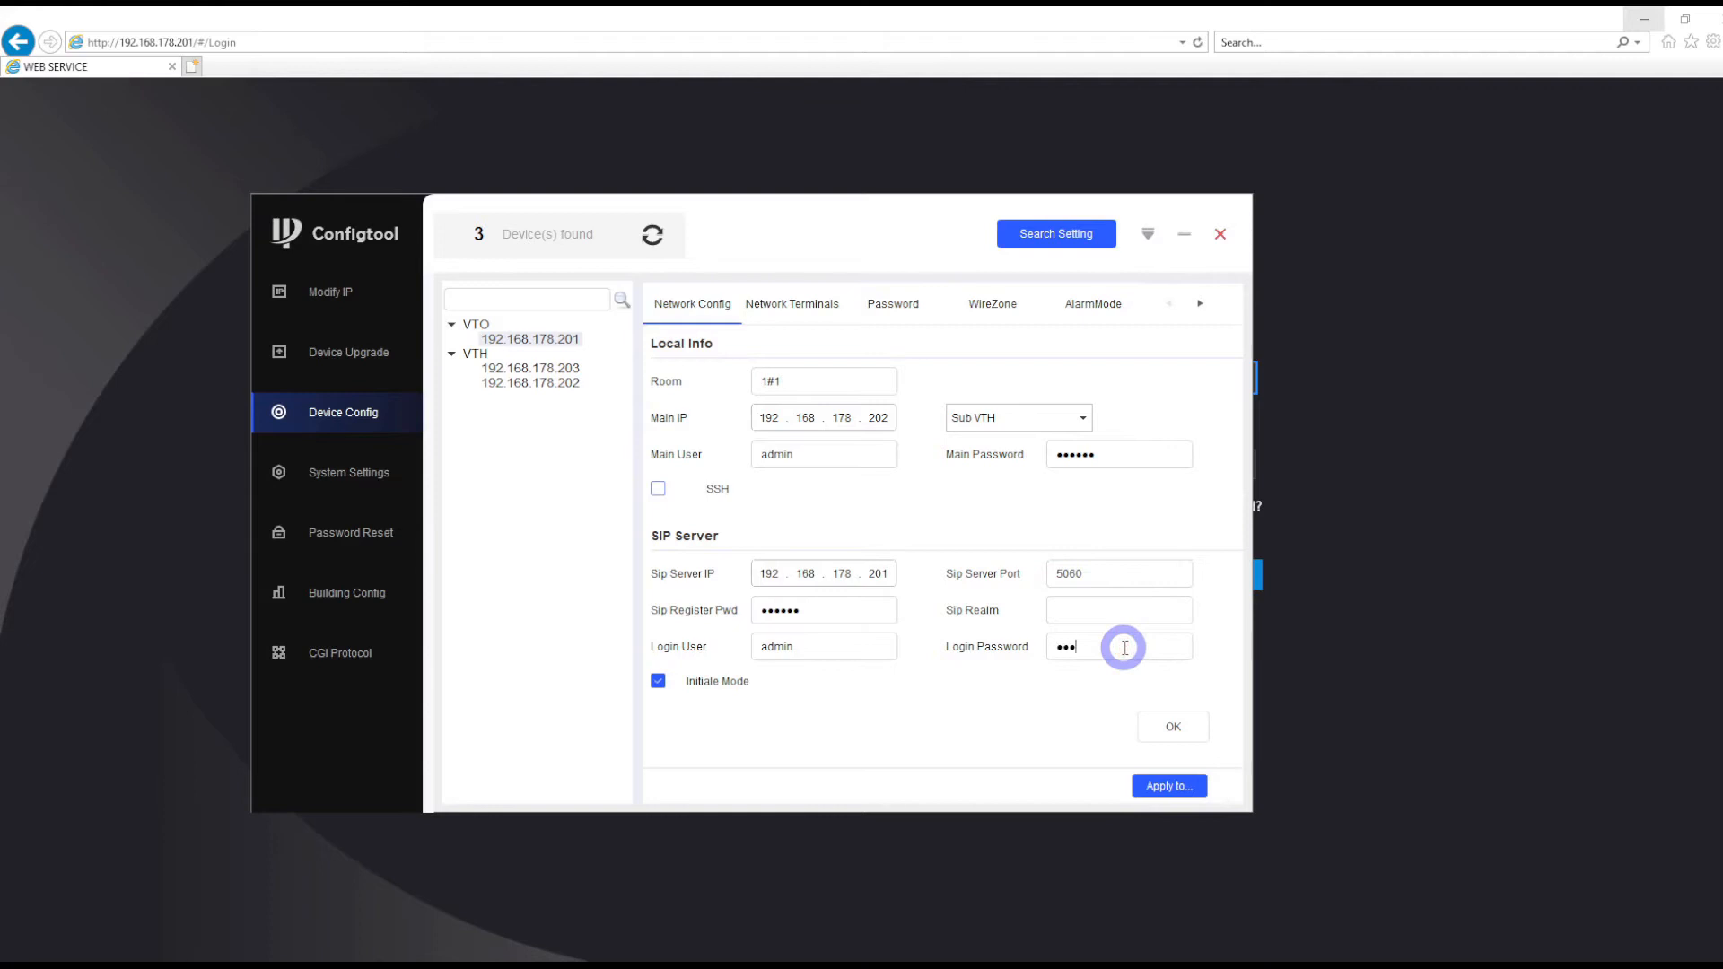
click(1173, 727)
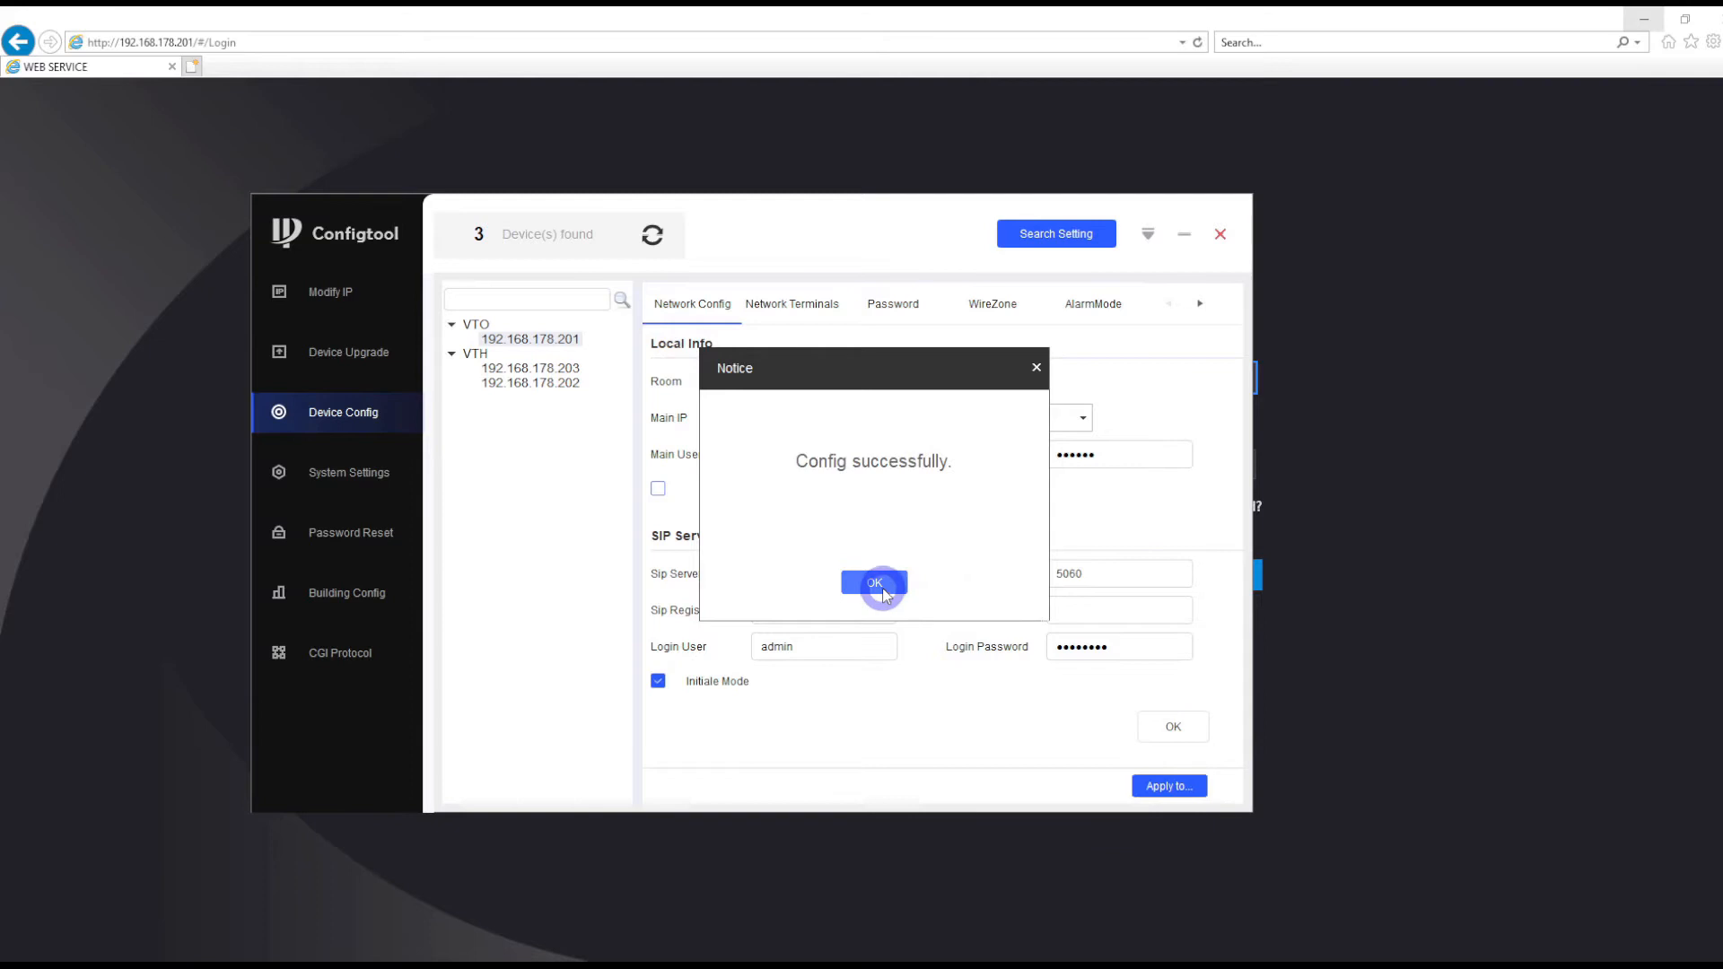
click(881, 586)
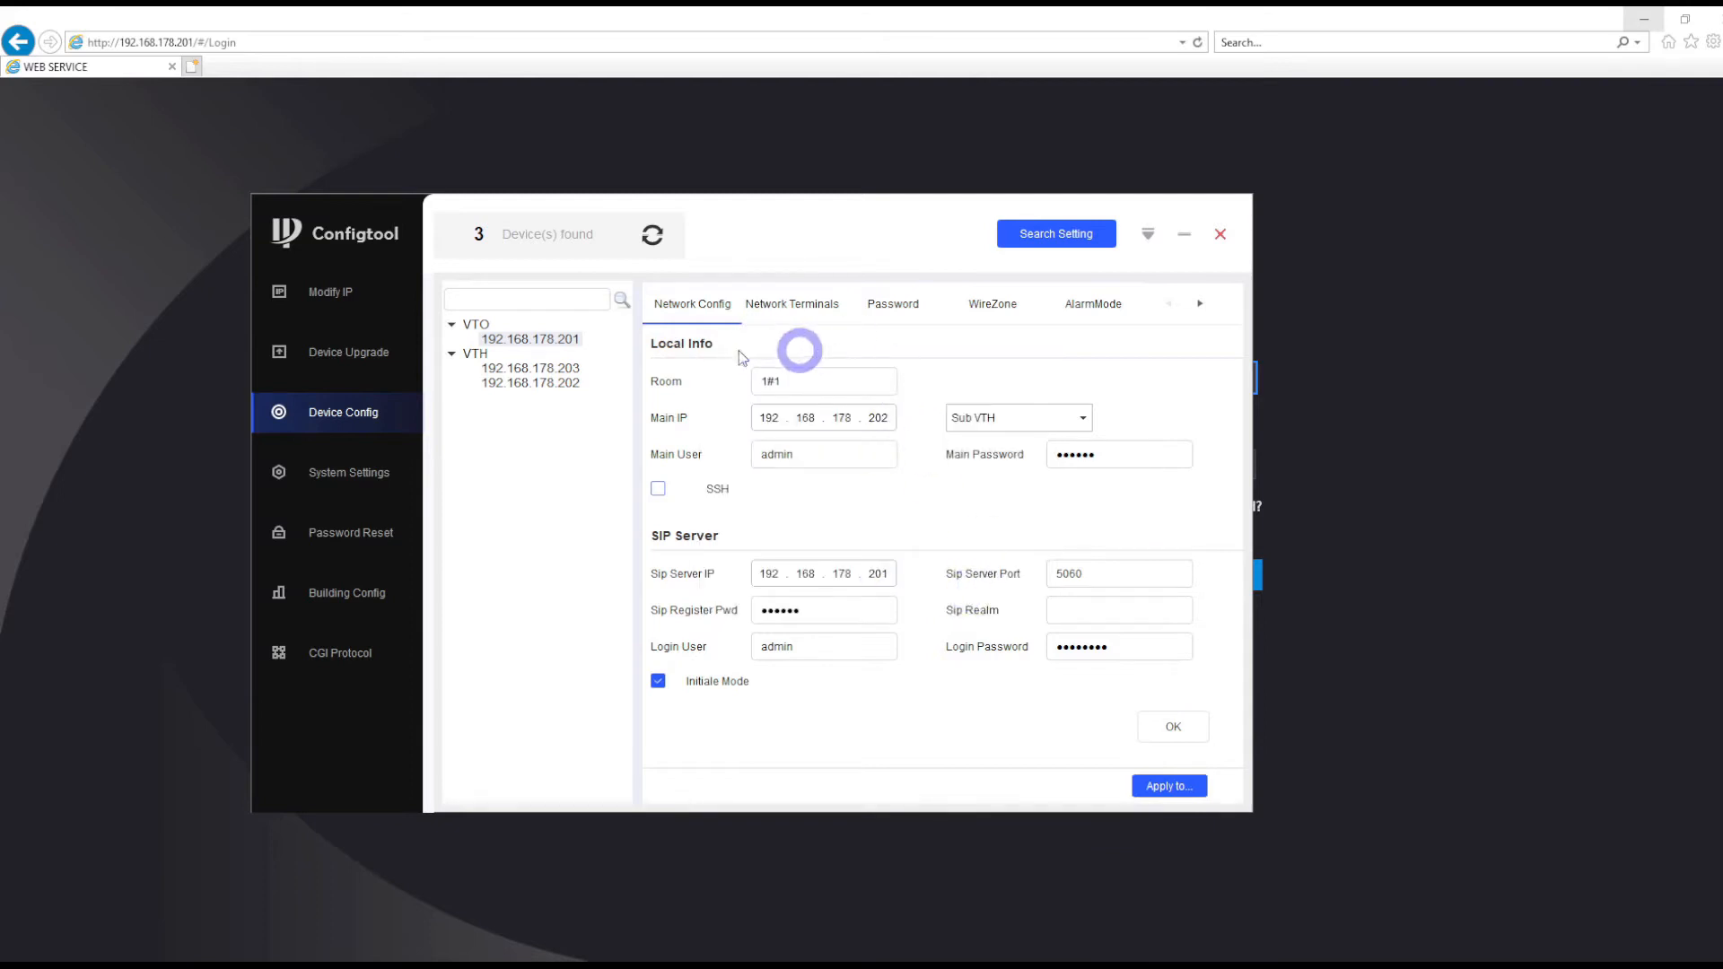
Step: In Network Terminals, set VTO IP 192.168.178.201 with credentials, enable it and save
click(792, 303)
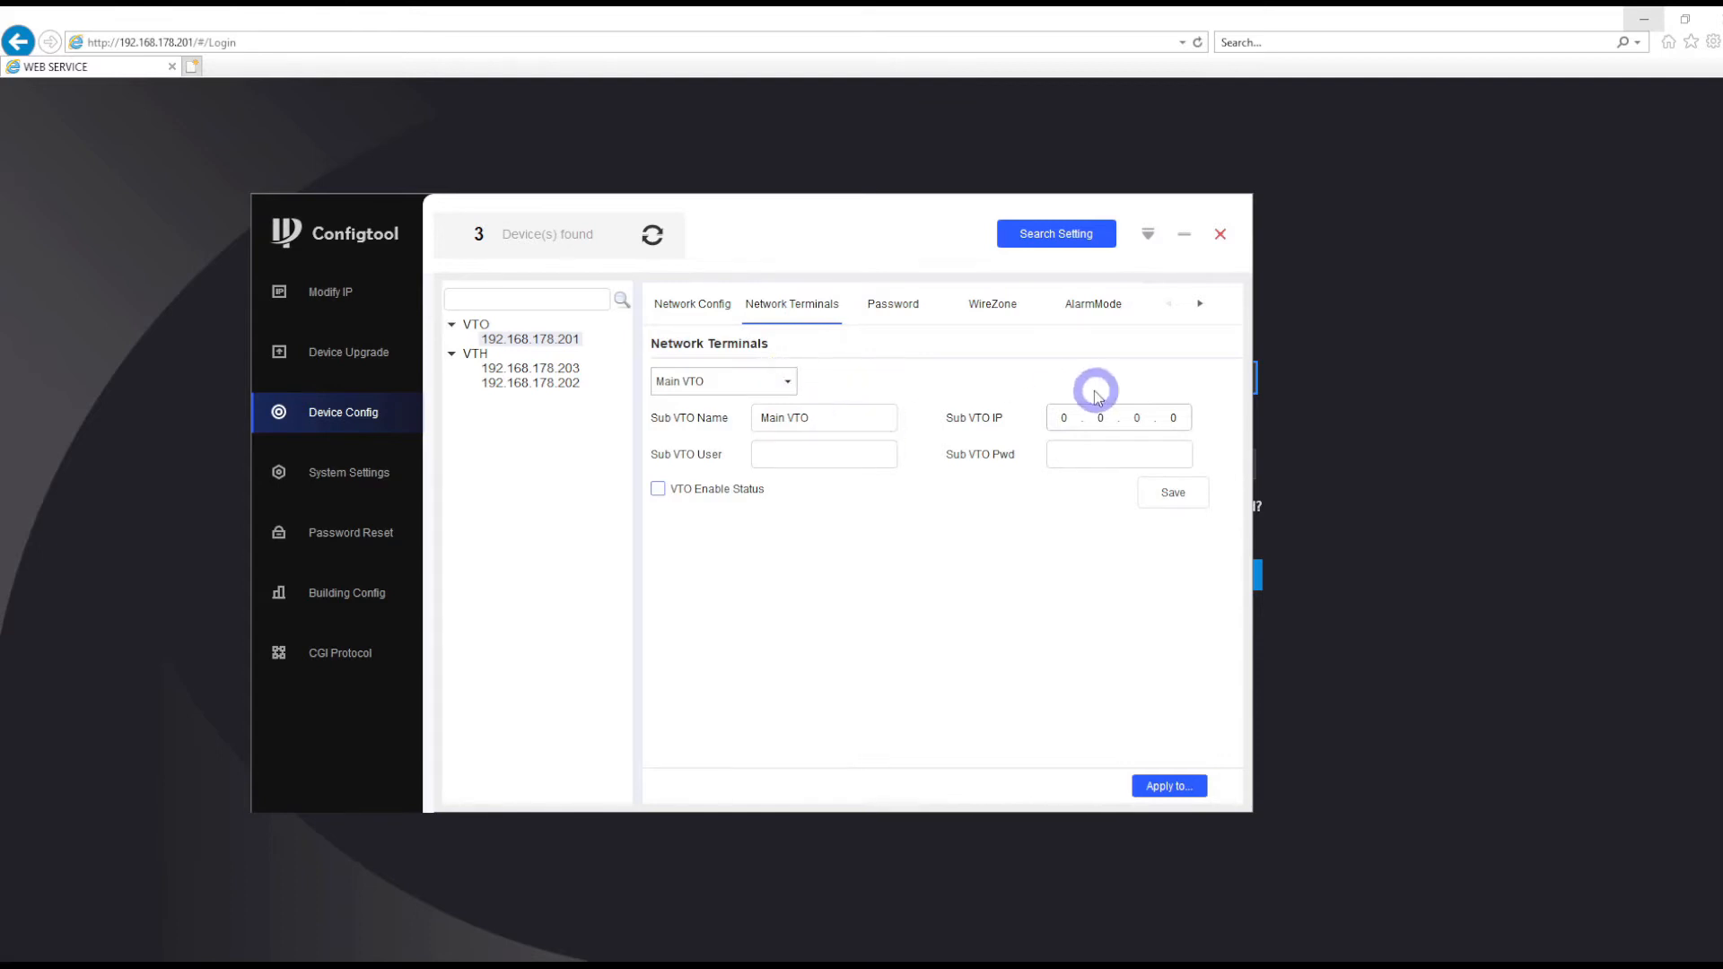
double_click(1062, 418)
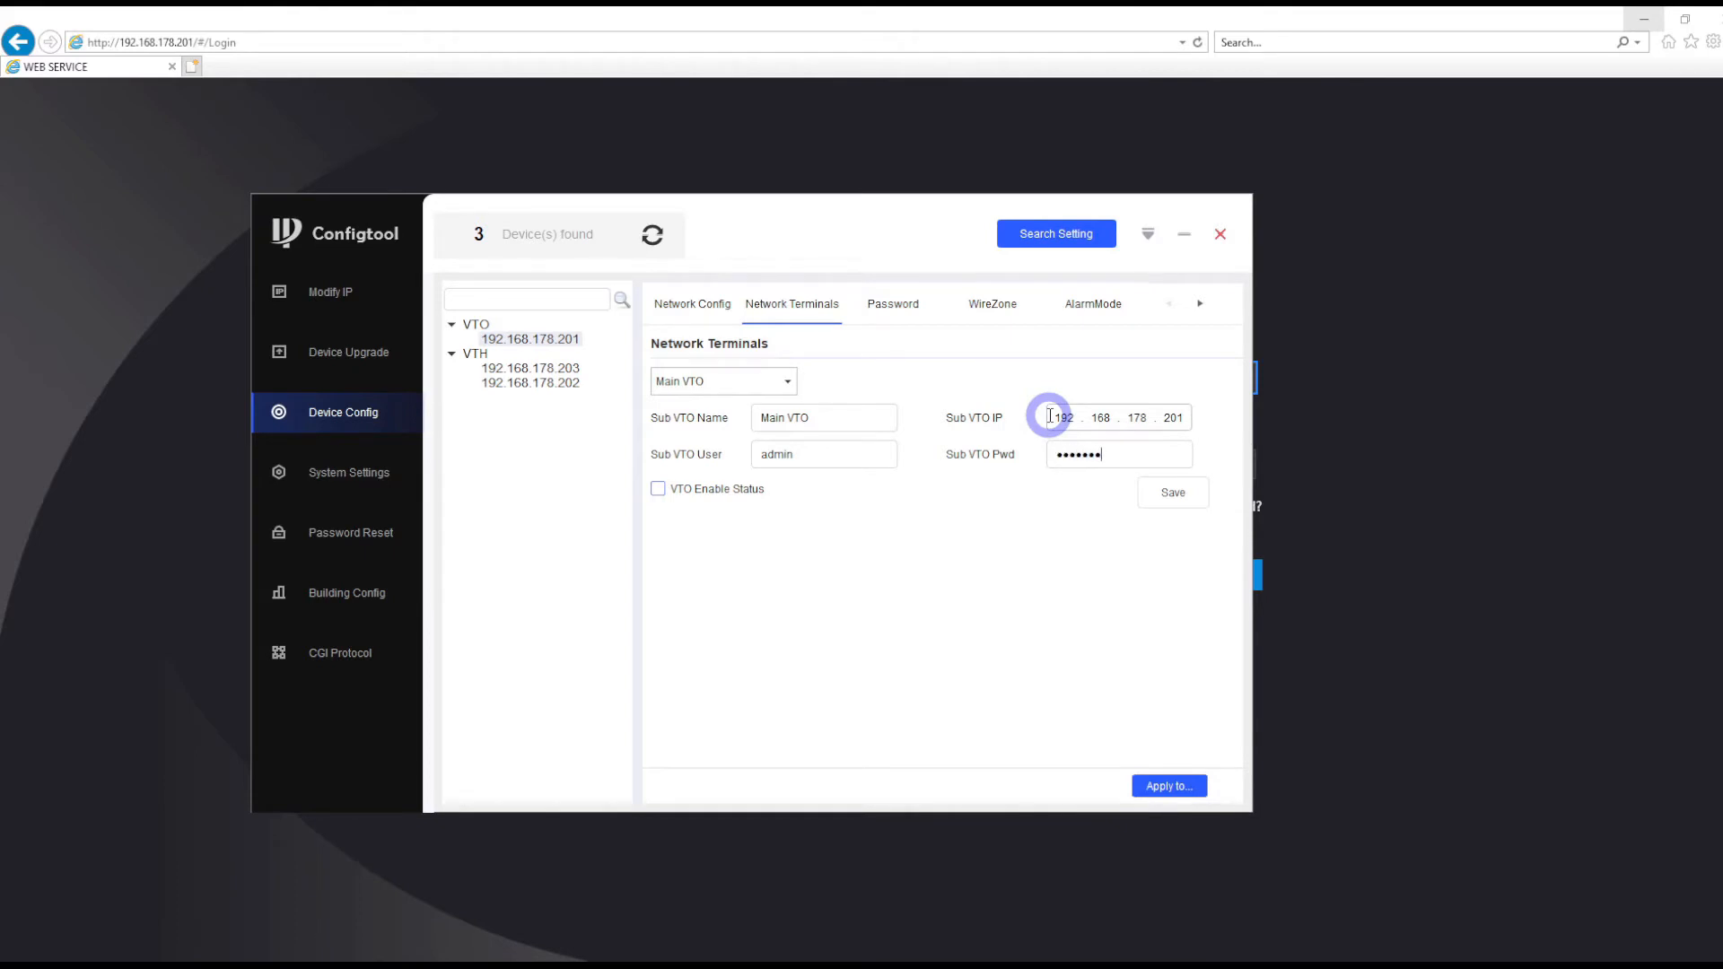
click(657, 489)
click(1173, 491)
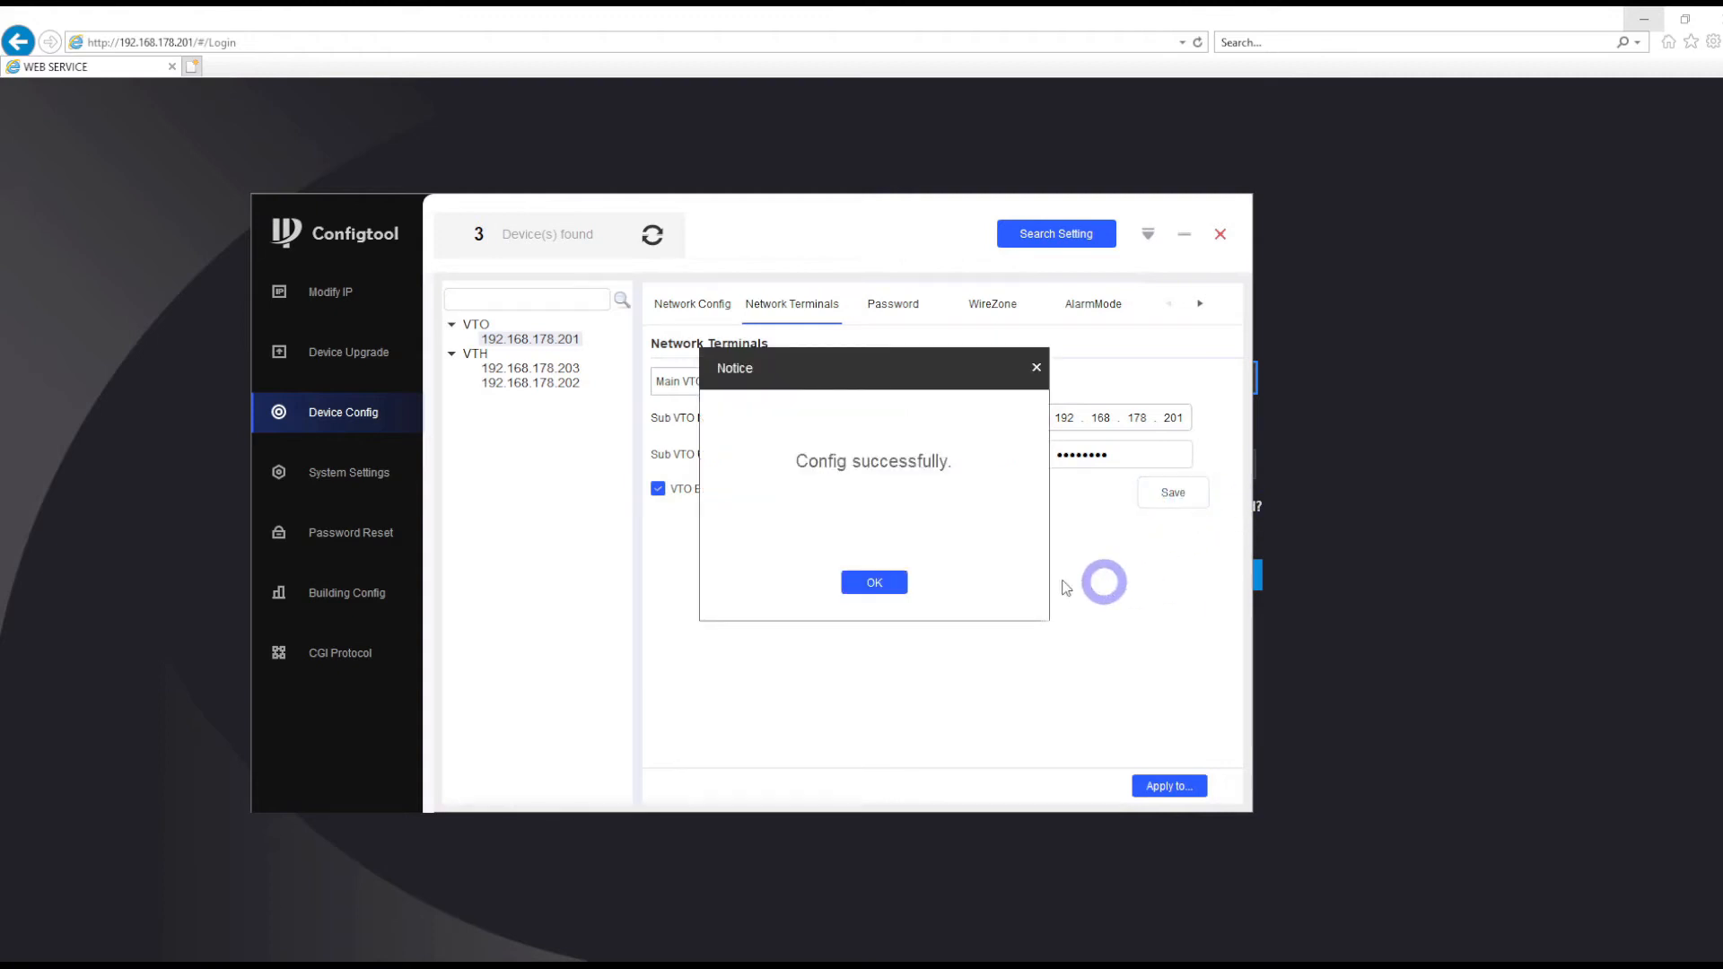
click(886, 581)
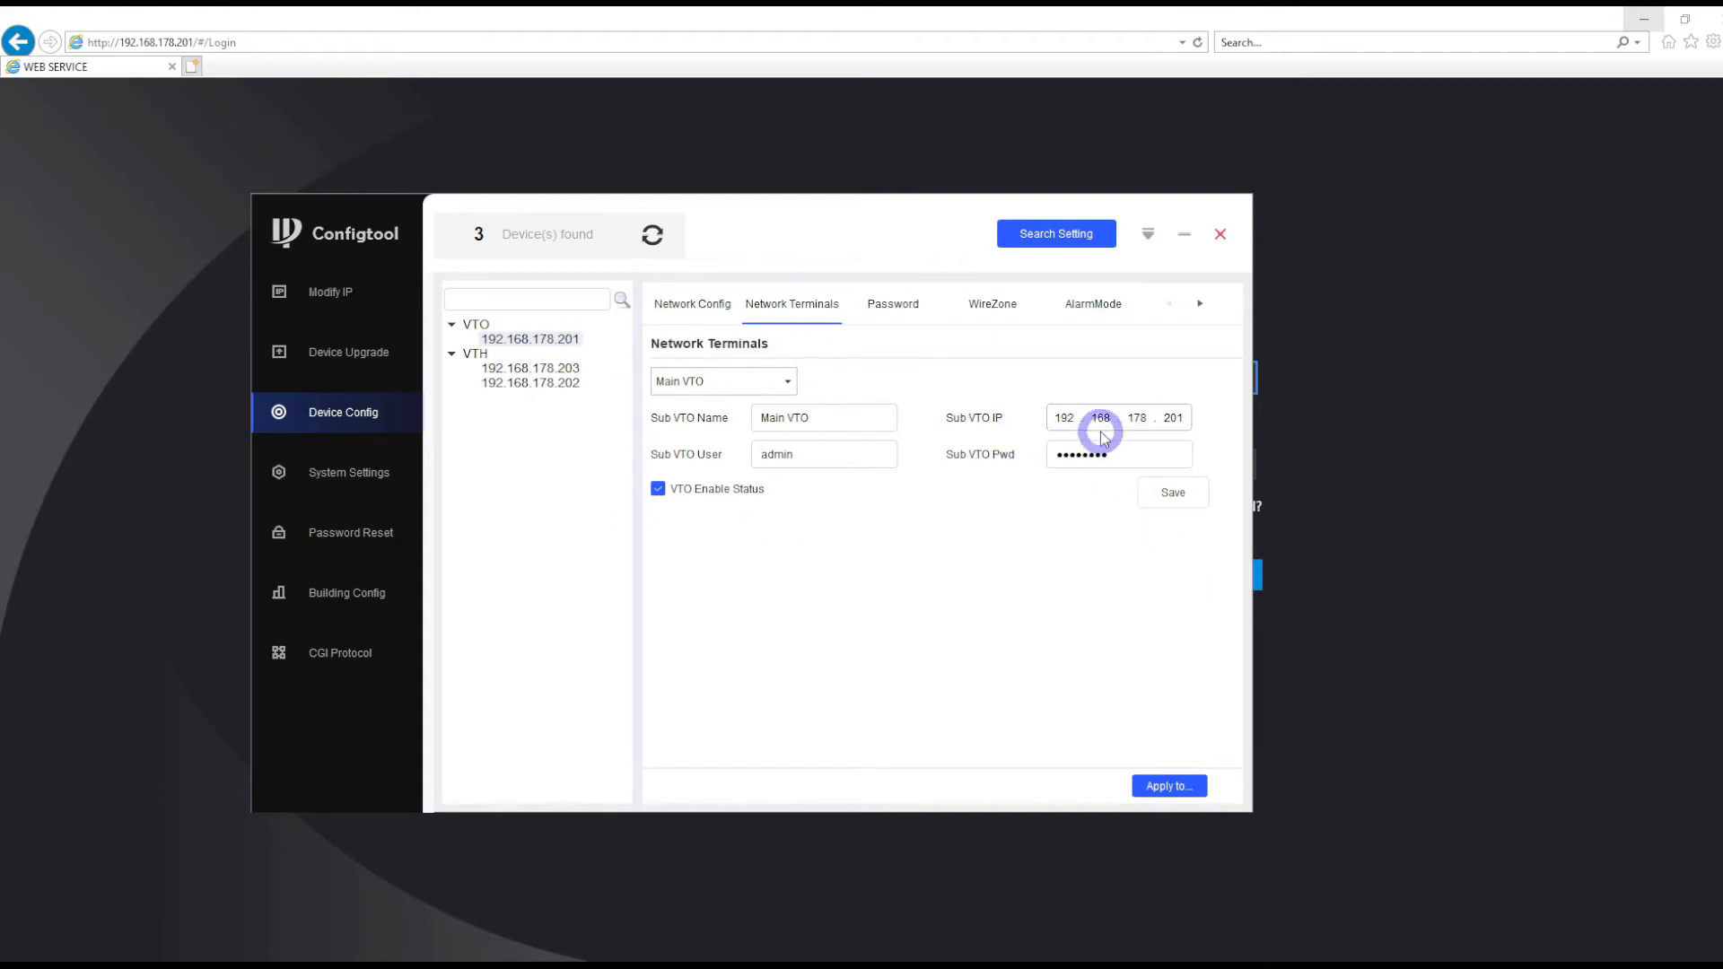
Step: Log in to the VTO web page and go to Household Setting > VTH Management
click(1314, 427)
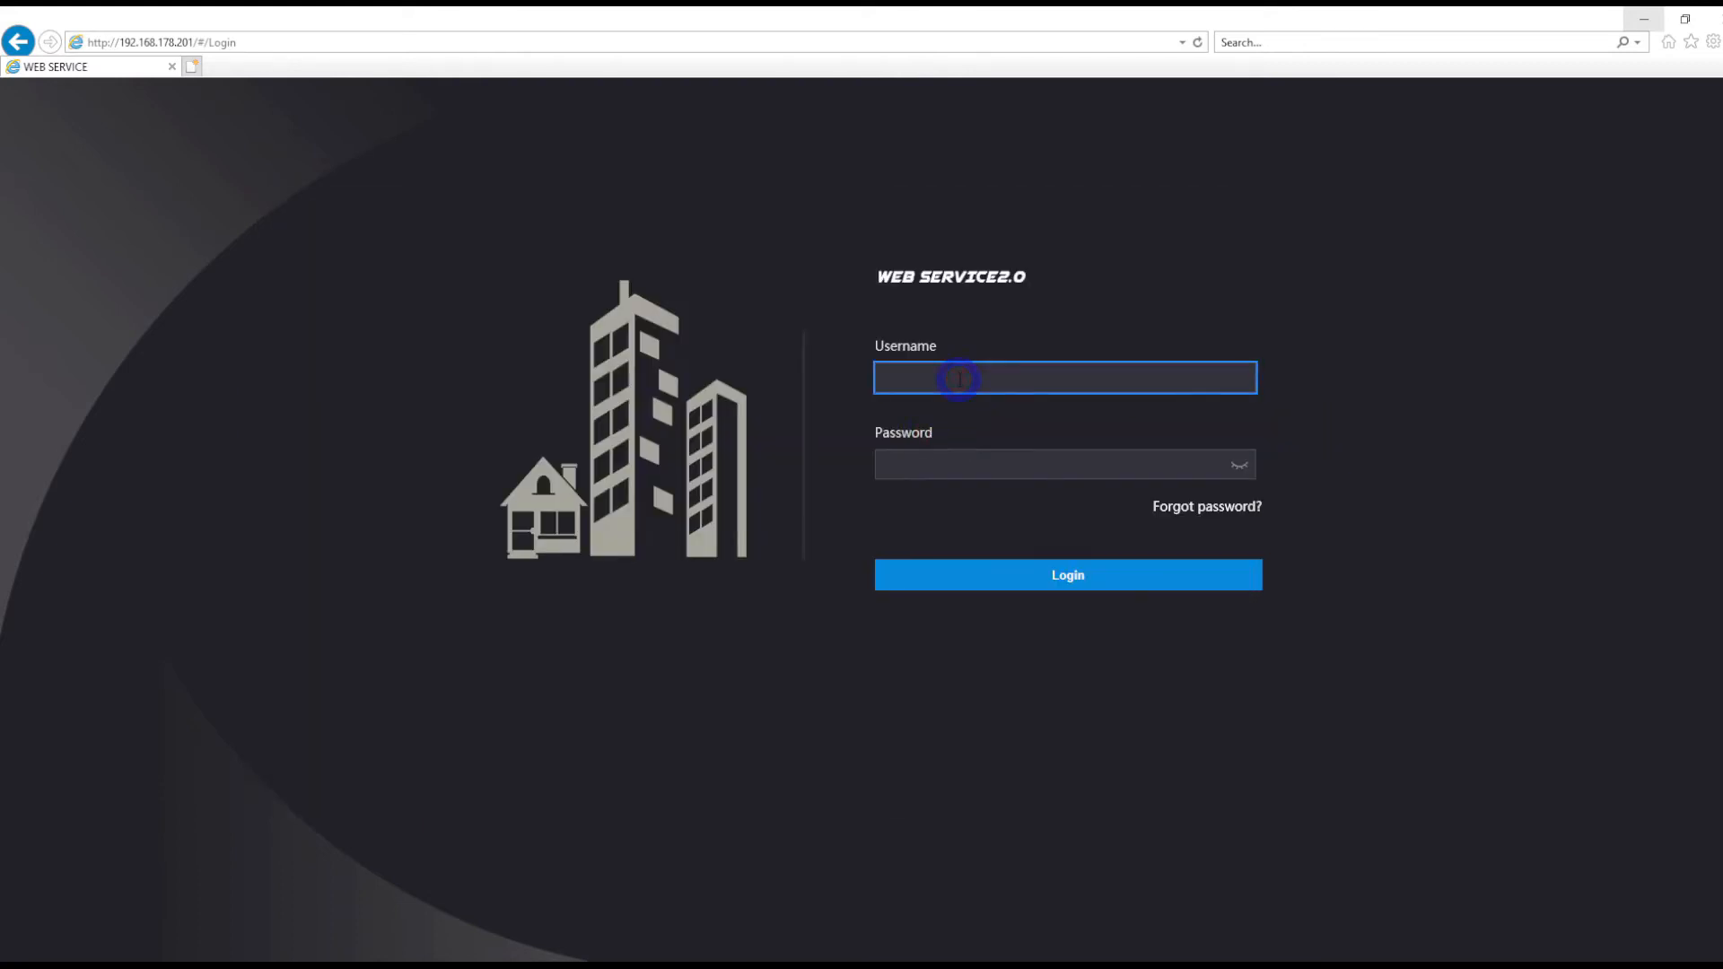
text(admn)
key(Tab)
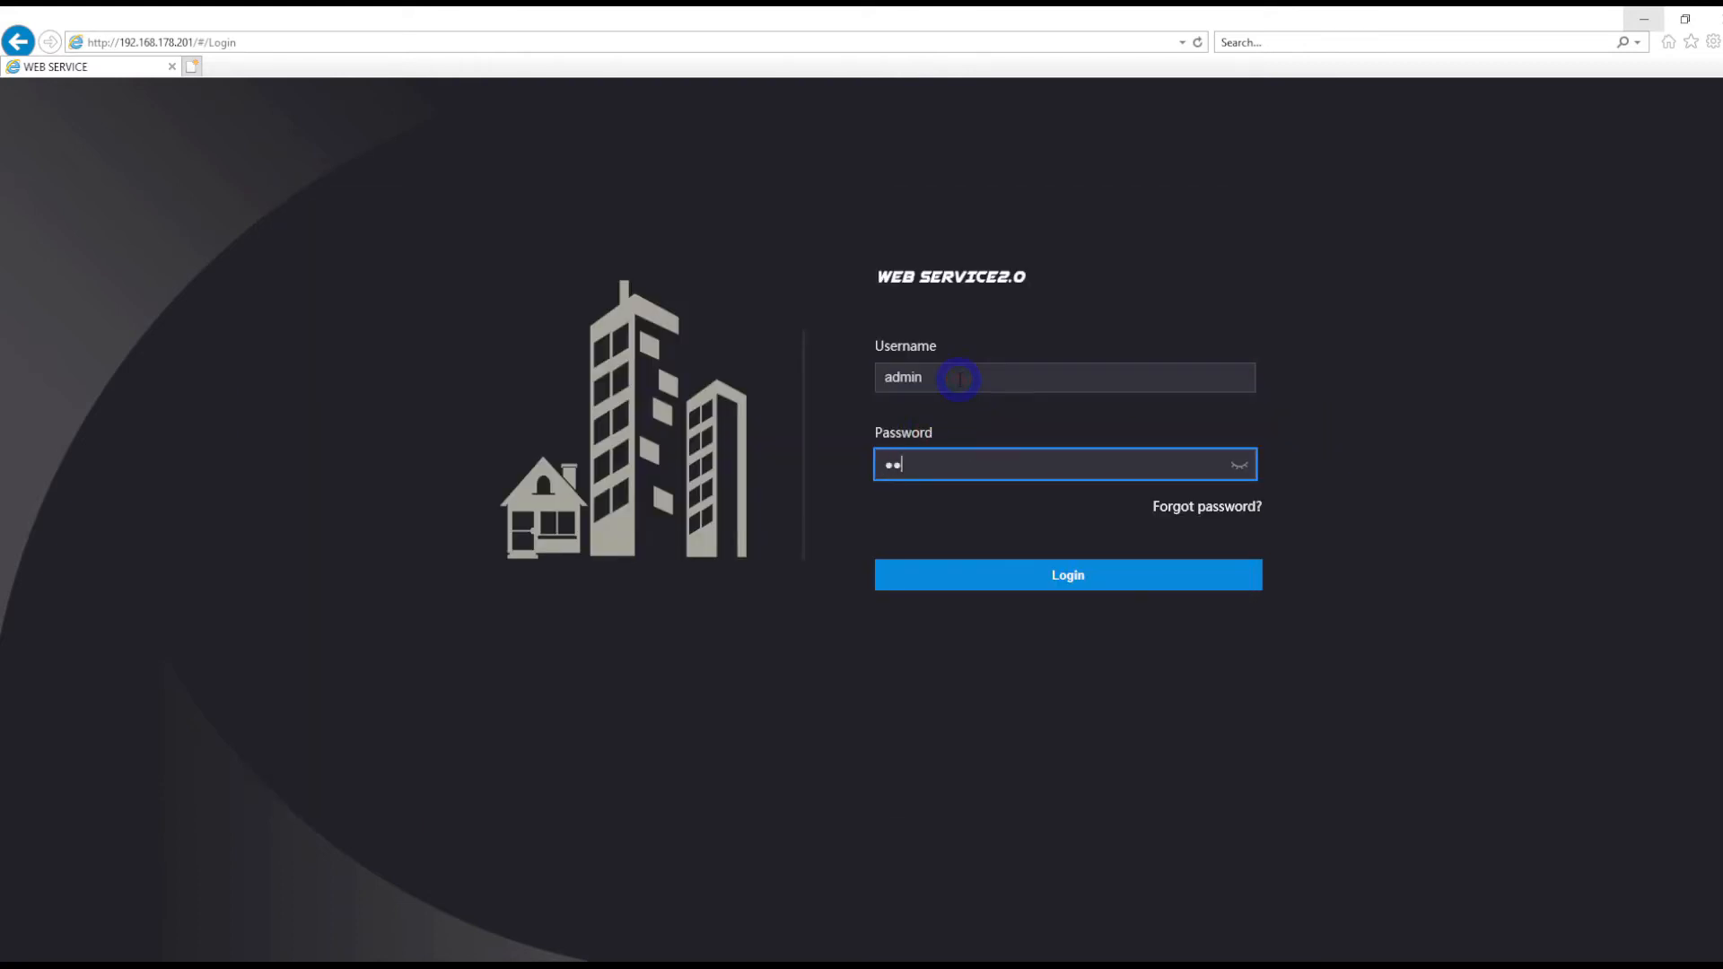
key(Return)
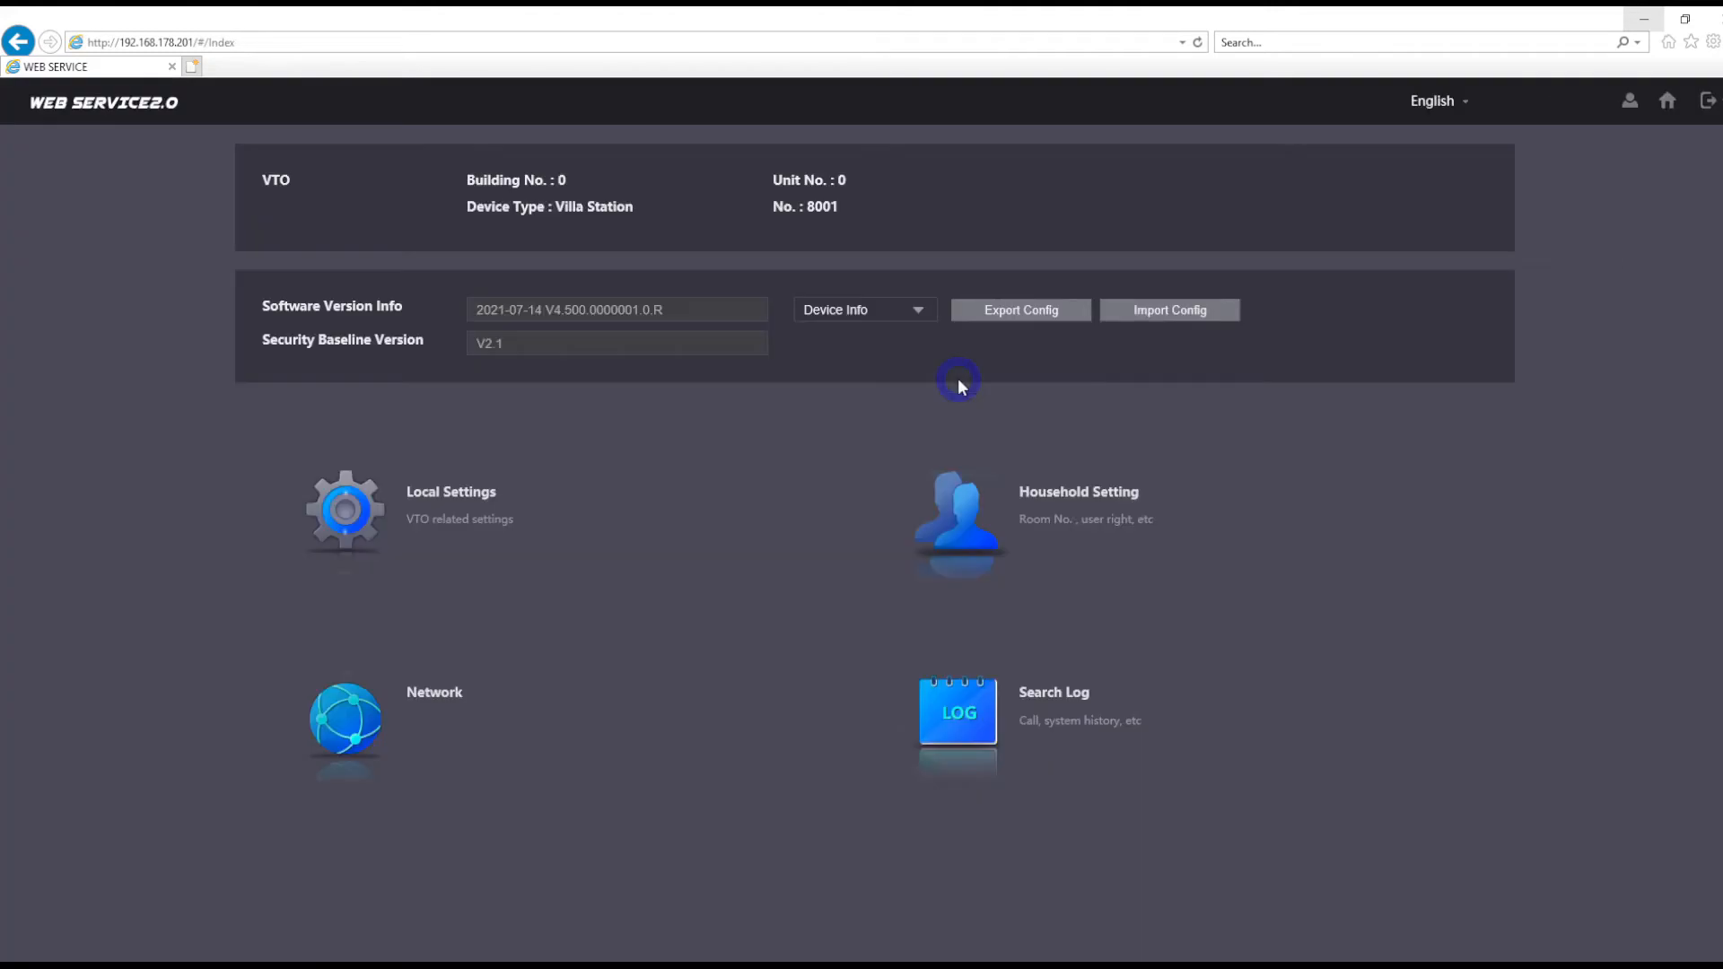
click(1027, 505)
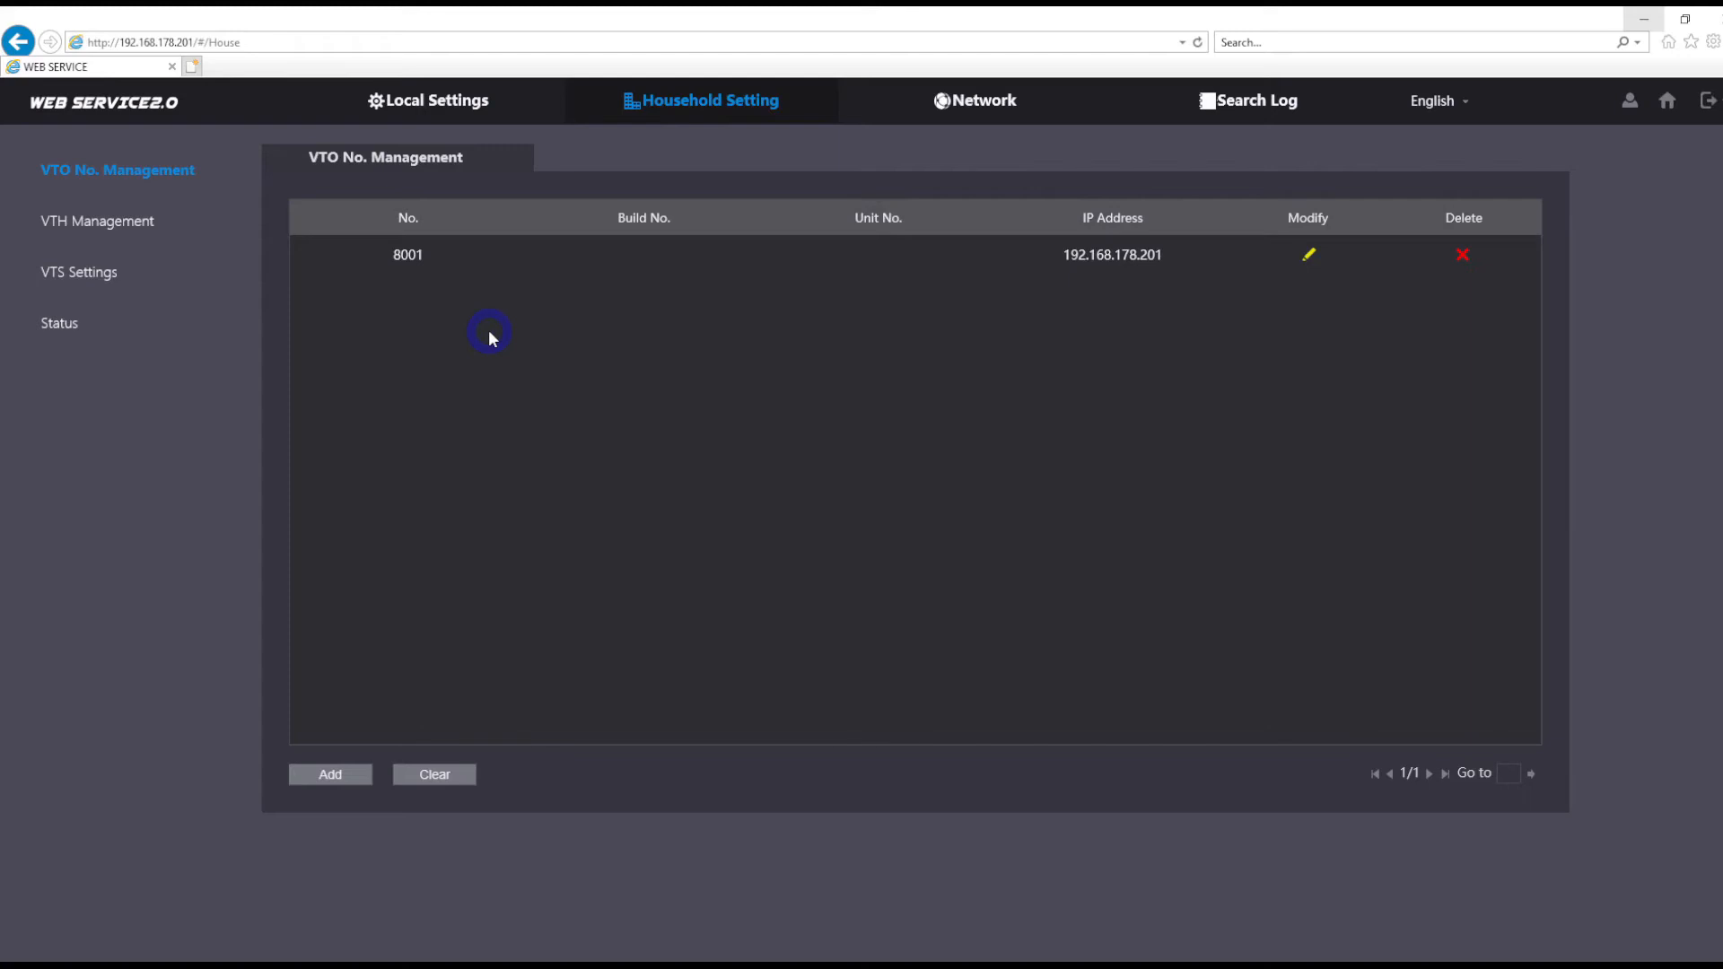
click(131, 279)
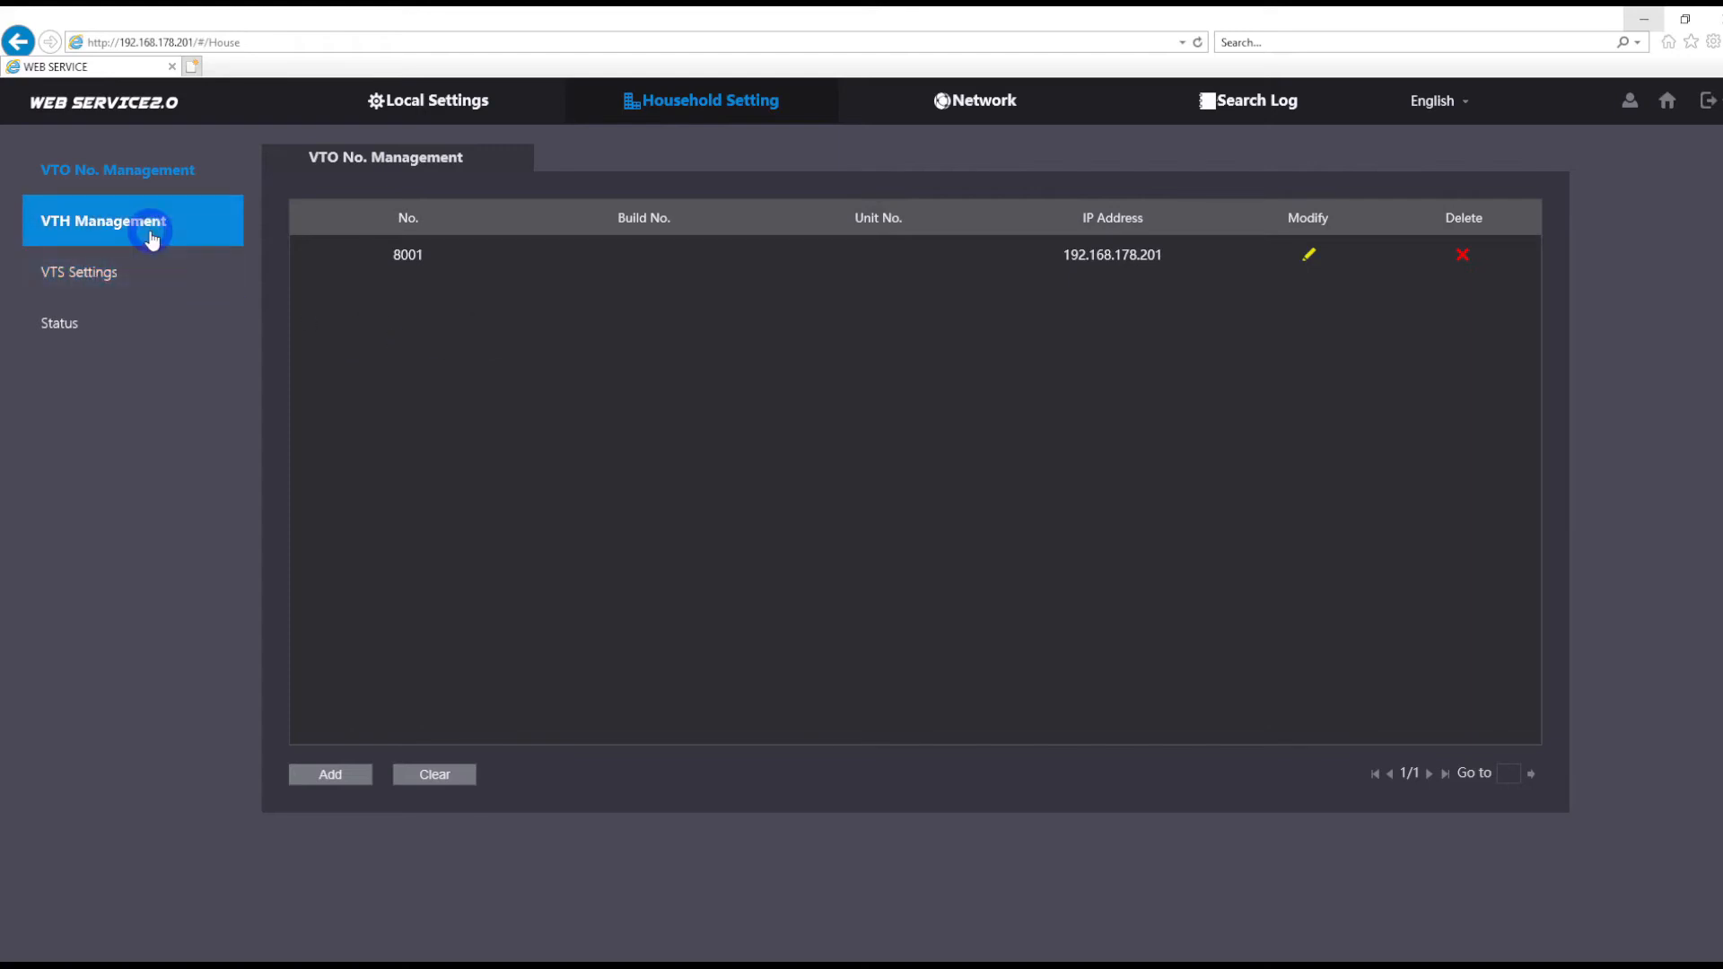
click(149, 235)
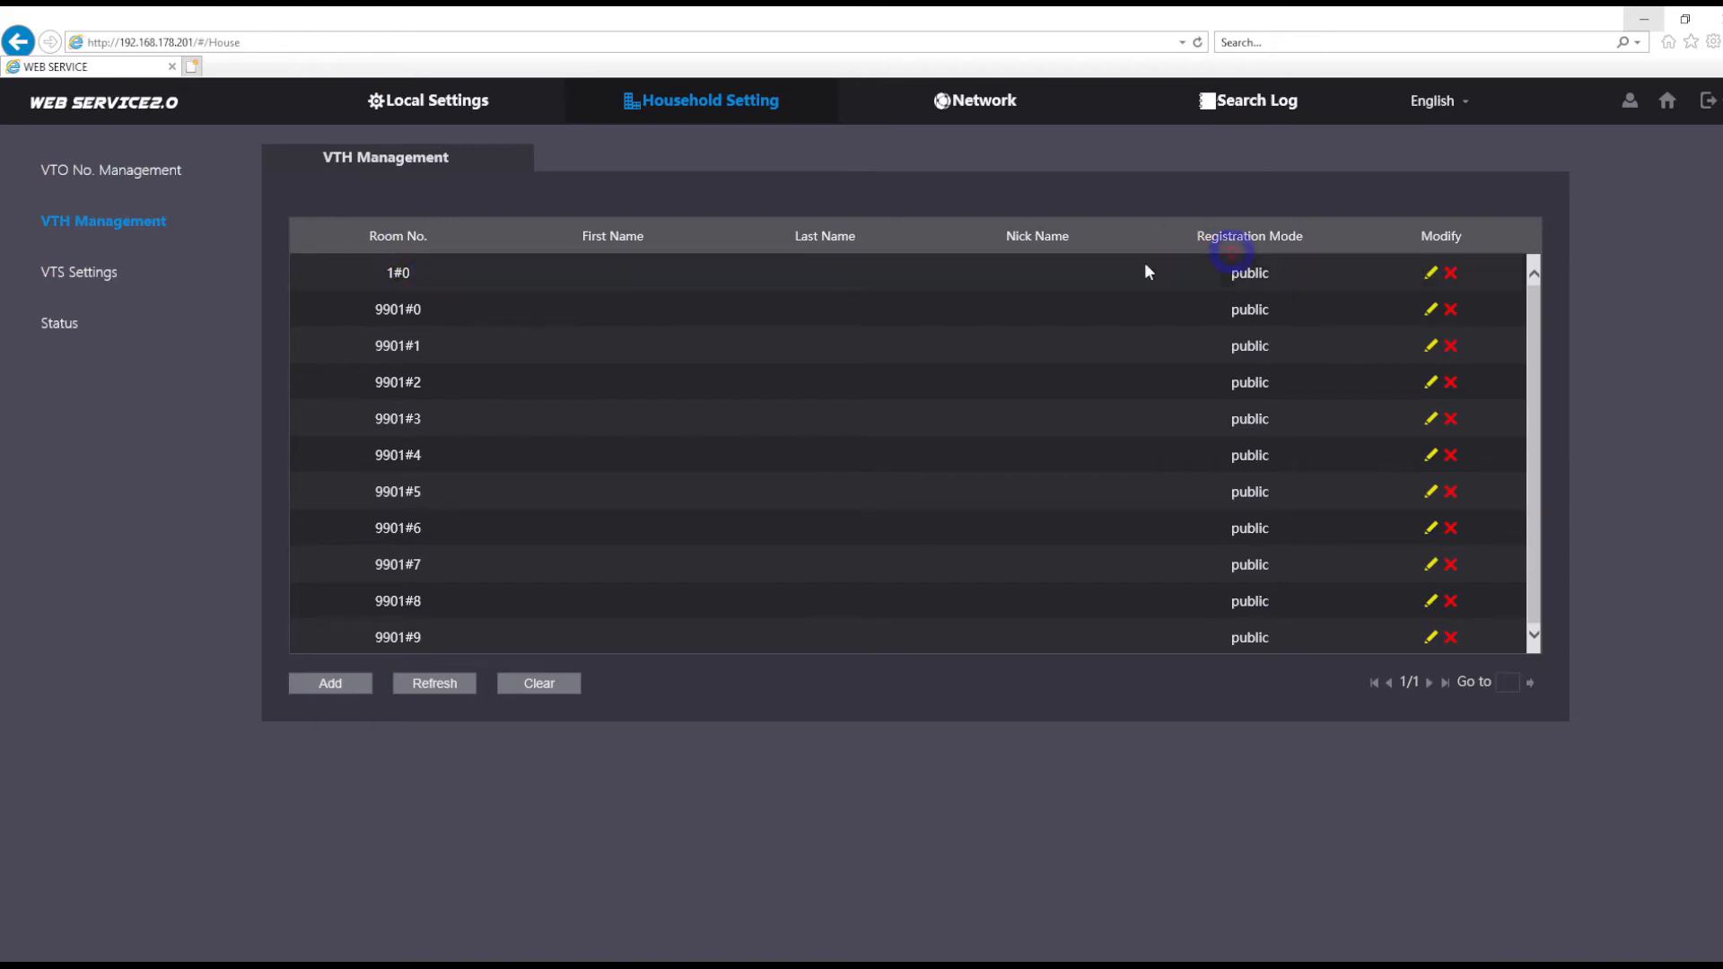
Step: Add room 1#1 to the VTH list, save it and view the registration Status
click(333, 684)
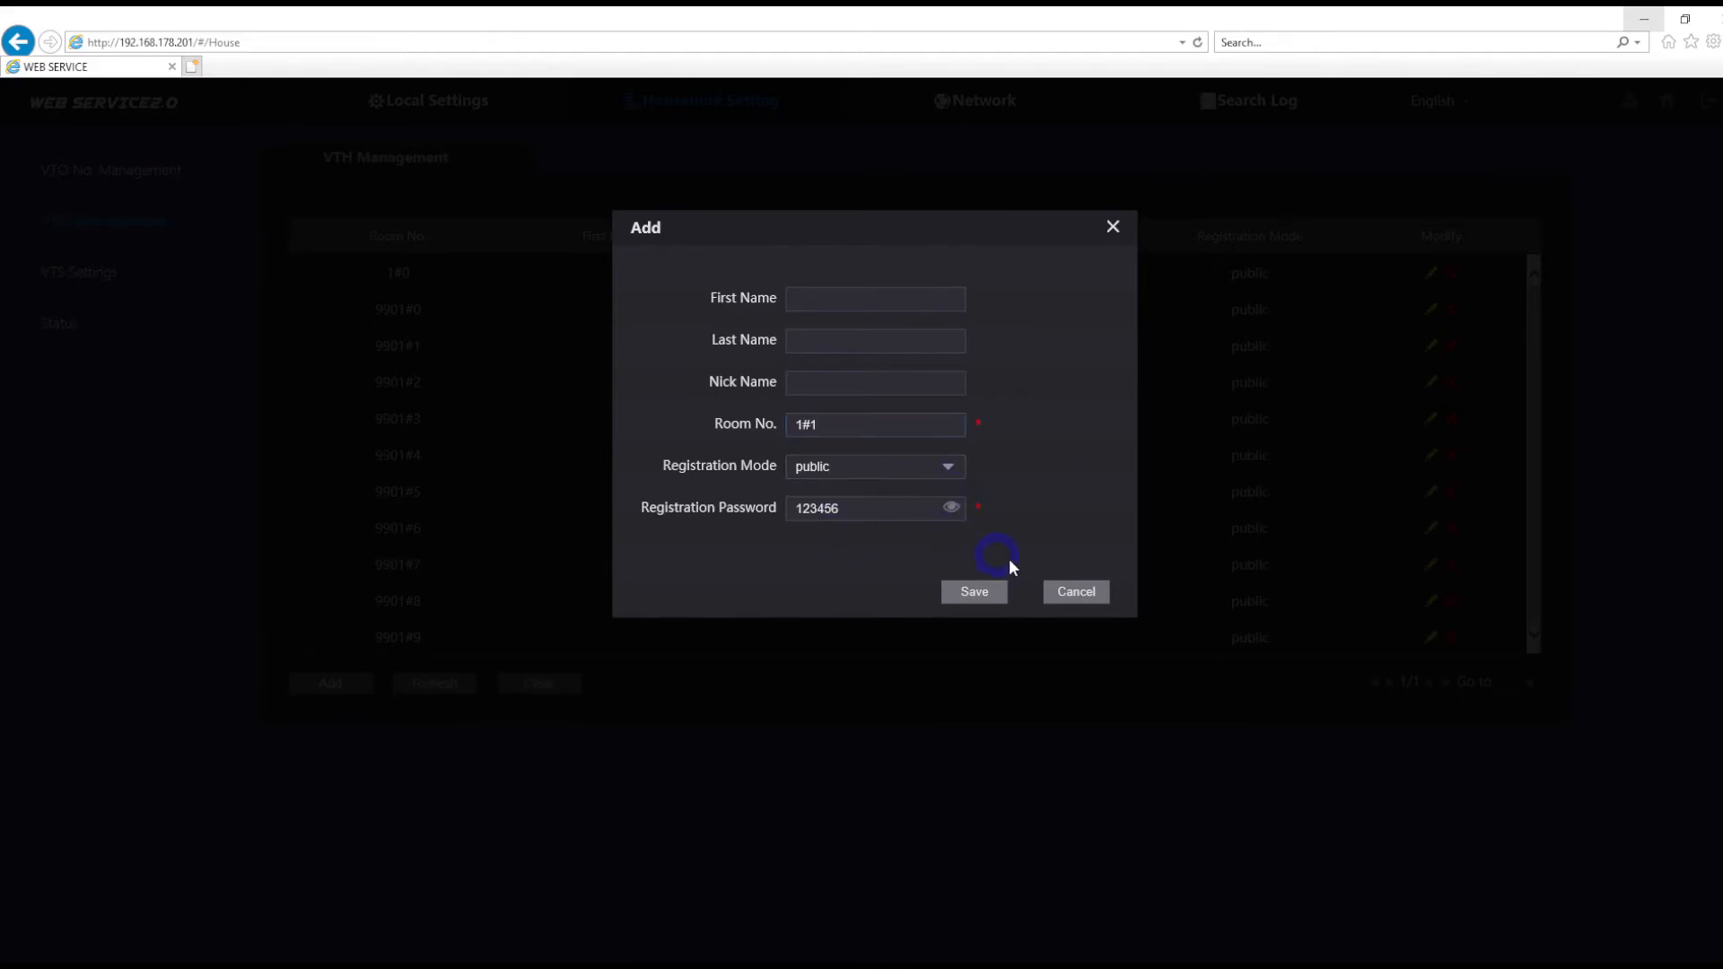
click(976, 590)
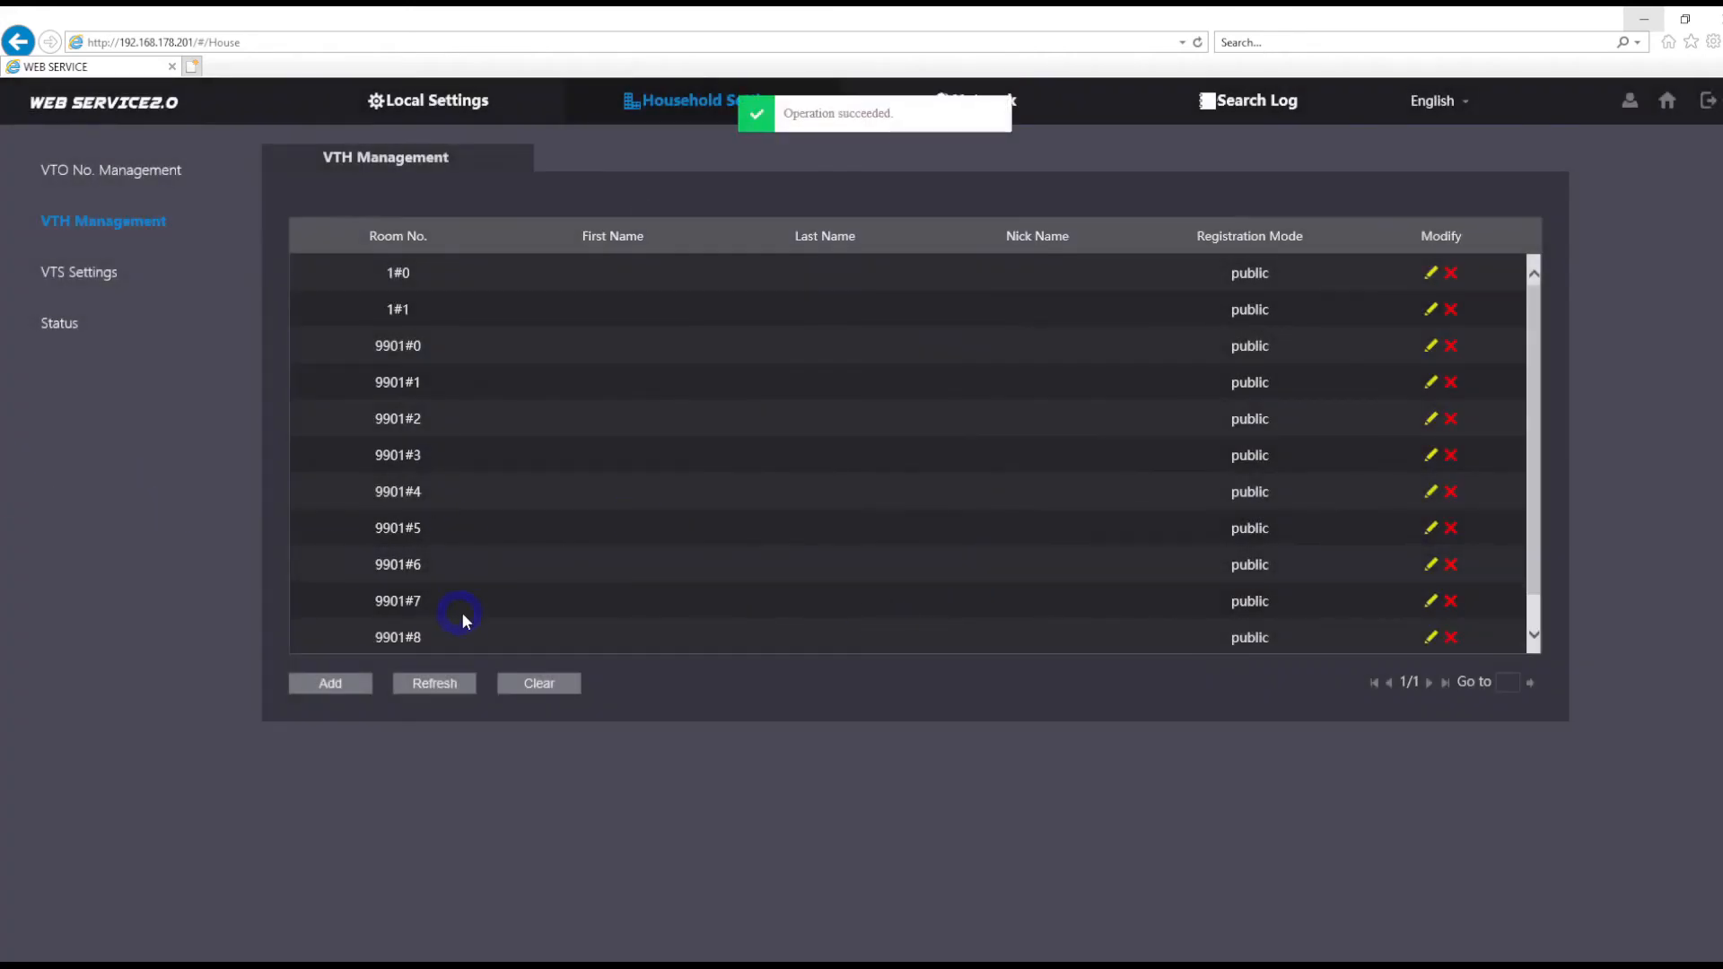
click(59, 323)
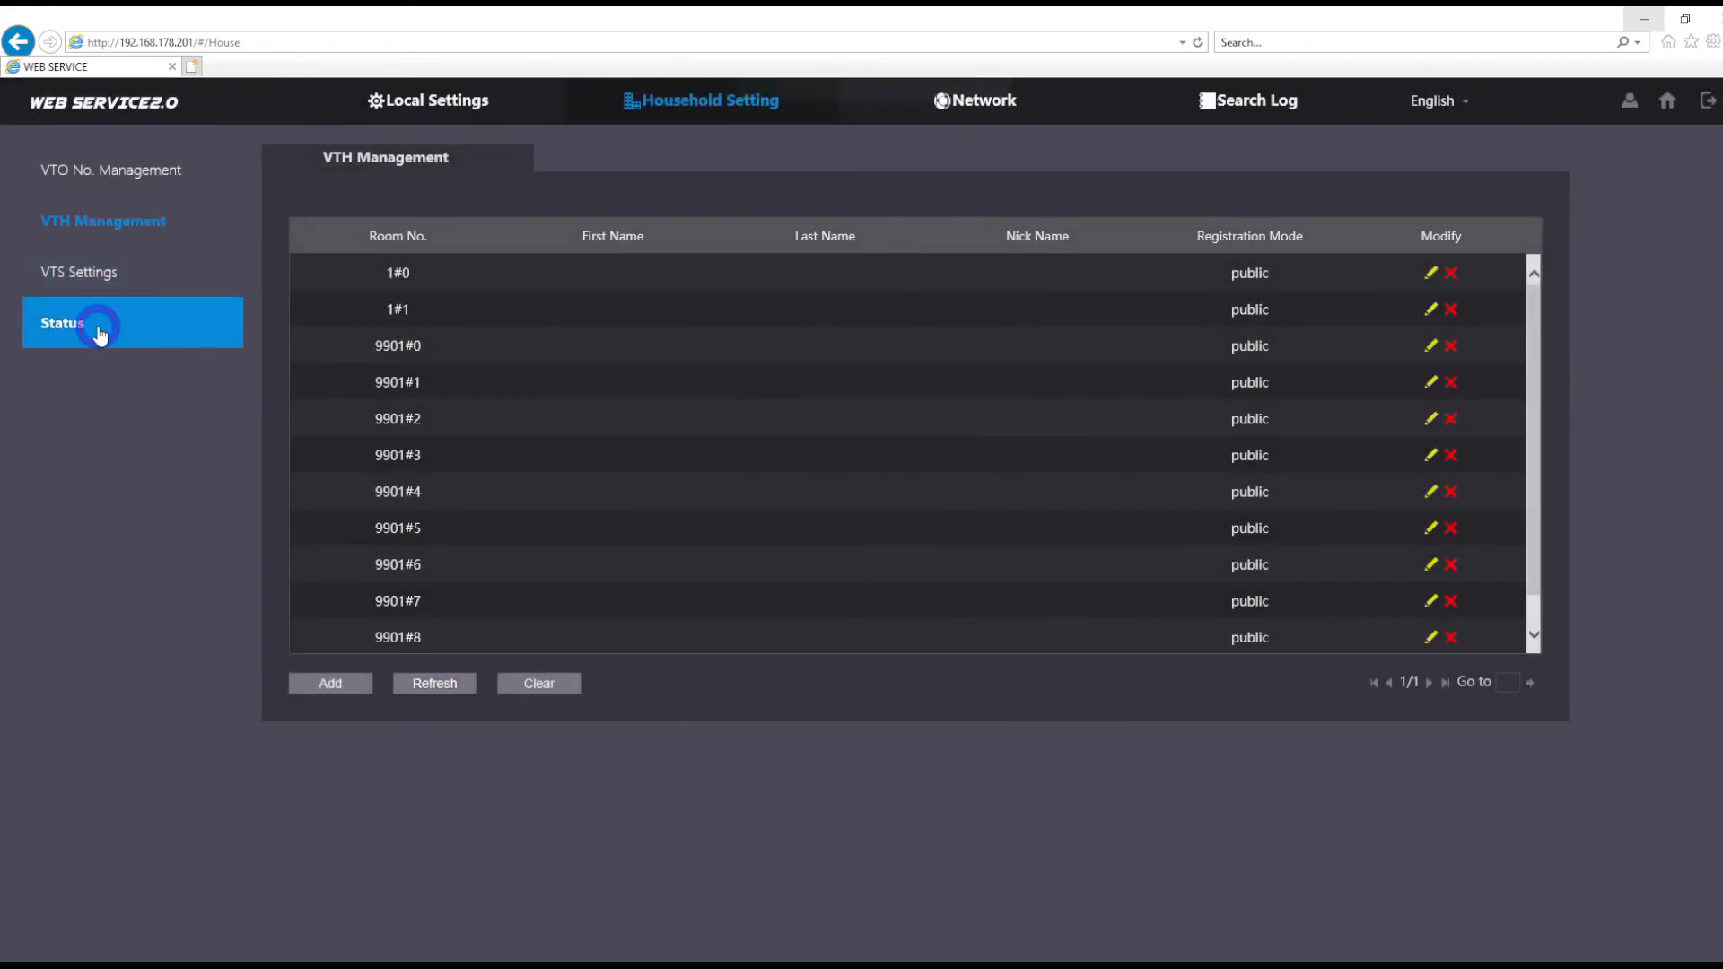